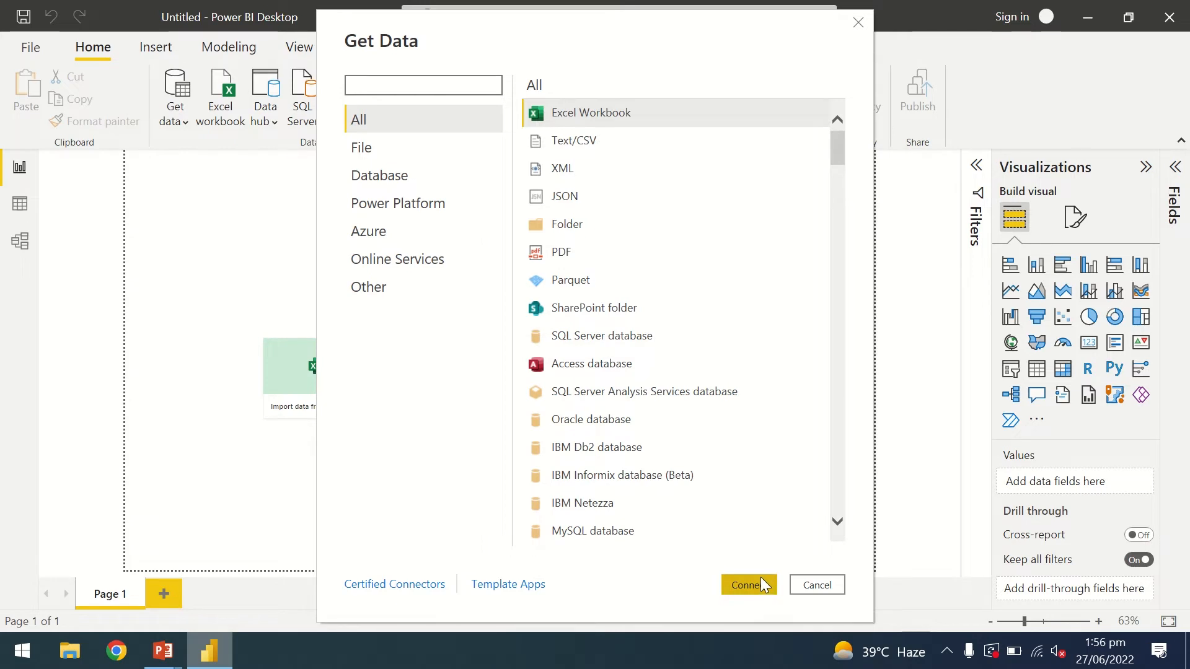
- Connect to the AdventureWorks_Database Excel workbook in the Downloads folder as a data source
{"action": "left_click", "coordinate": [762, 580]}
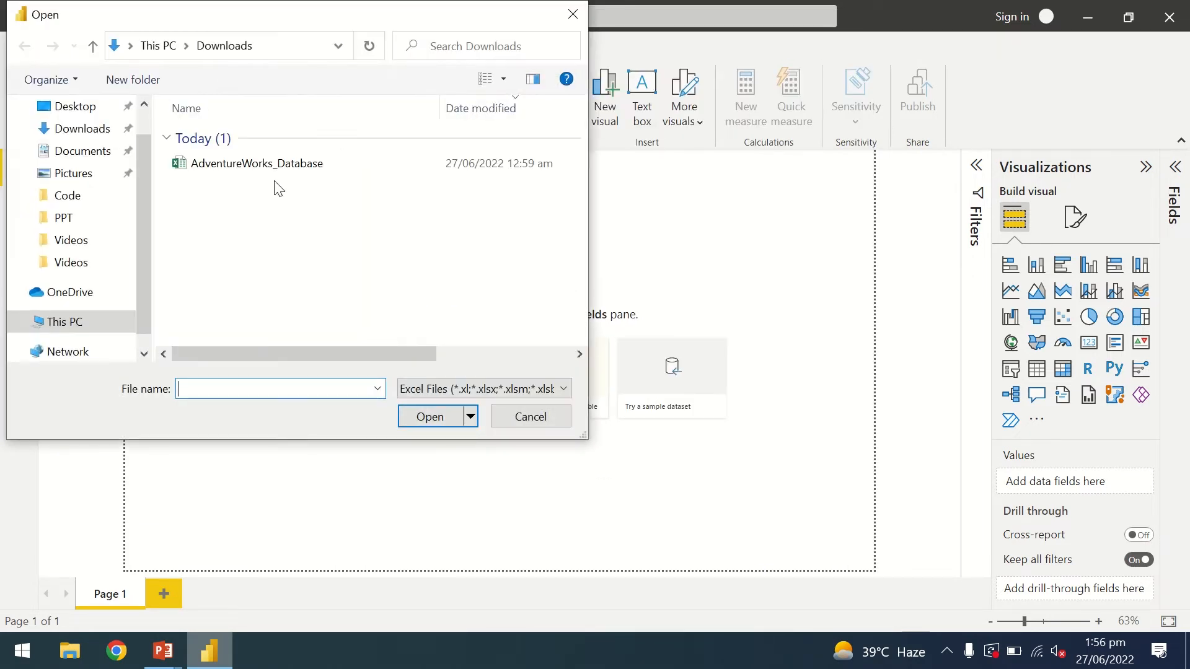
{"action": "left_click", "coordinate": [286, 166]}
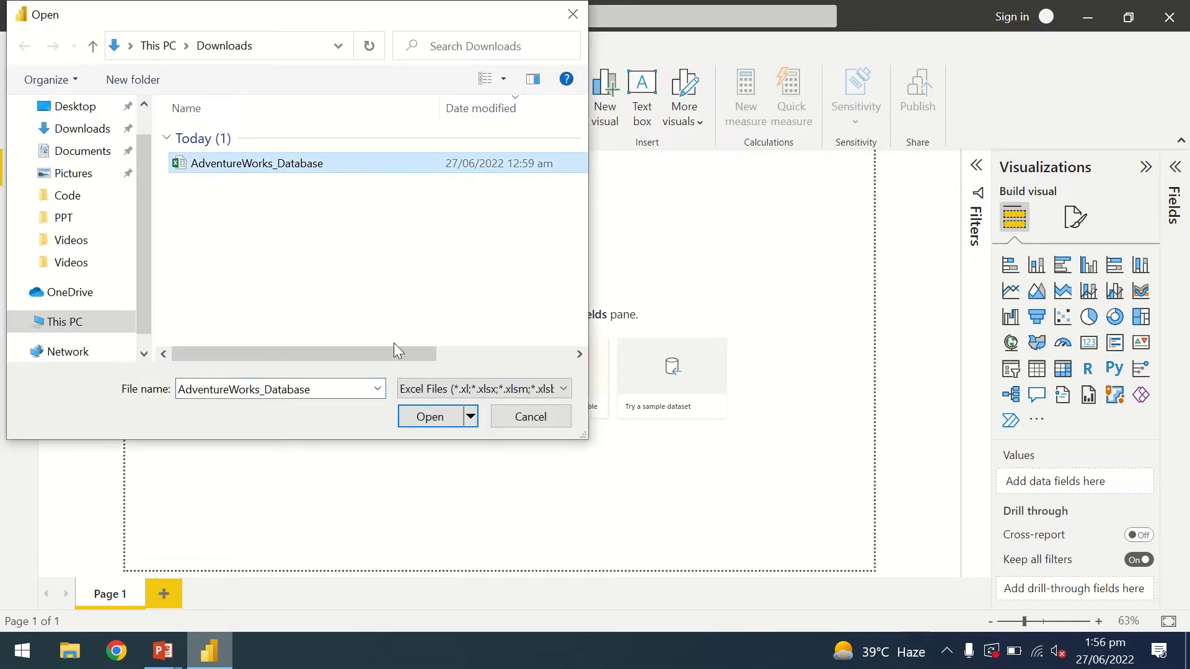
{"action": "left_click", "coordinate": [428, 421]}
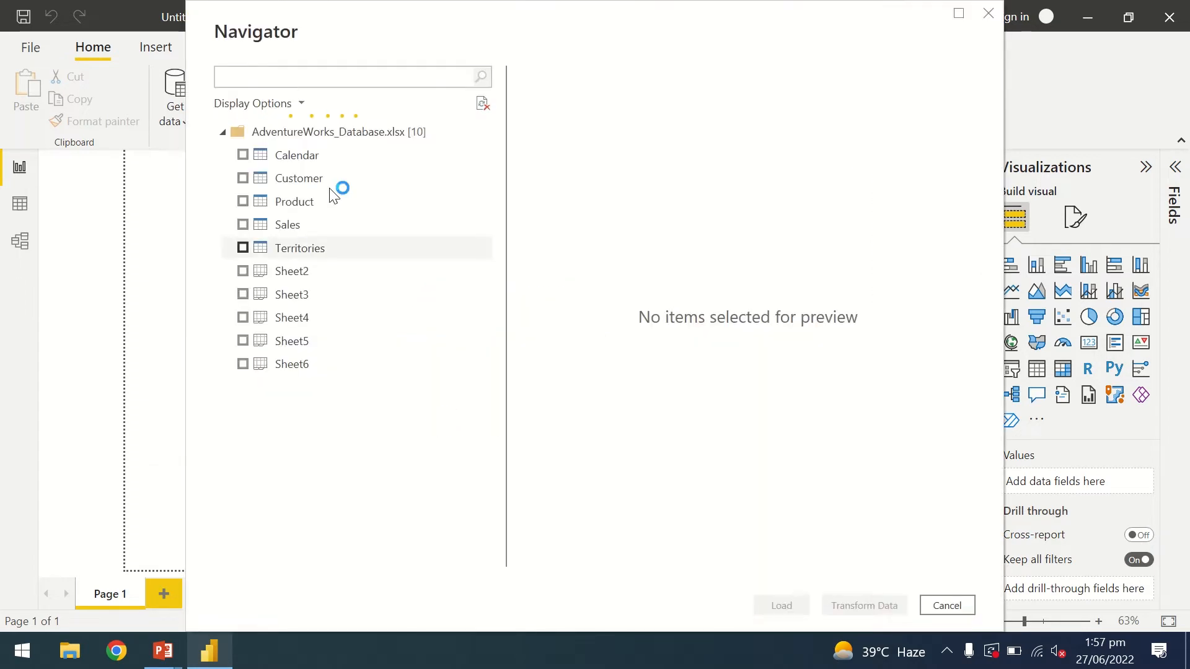
- Load the Calendar, Customer, Product, Sales and Territories tables from the workbook into the report
{"action": "left_click", "coordinate": [241, 155]}
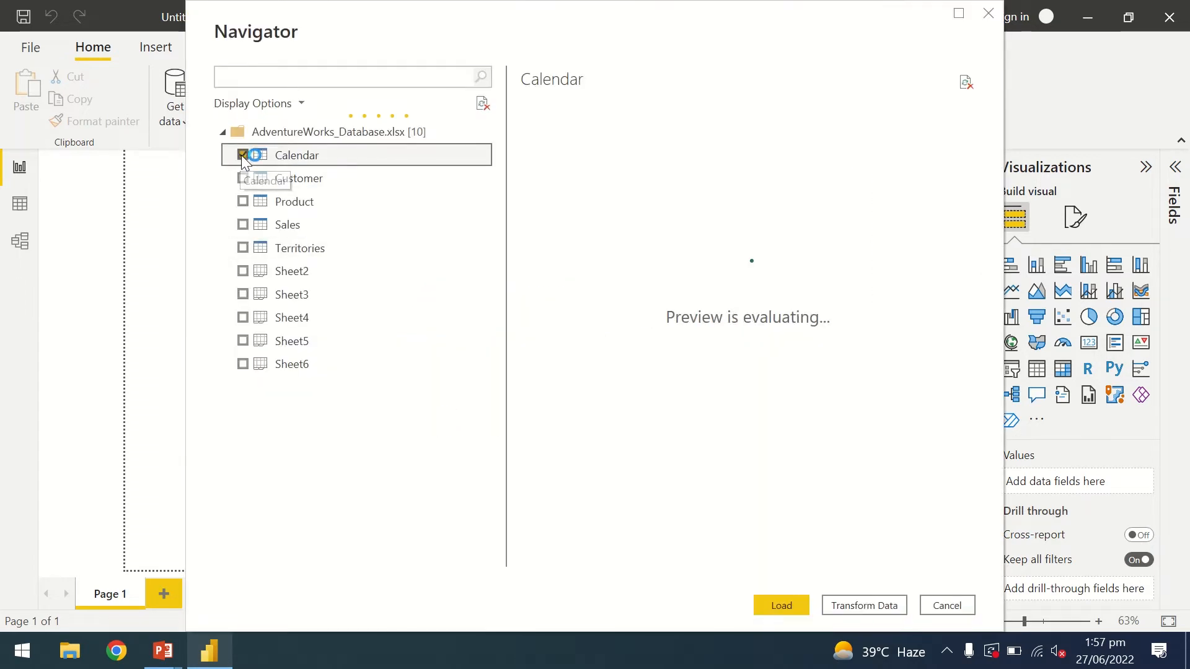
{"action": "left_click", "coordinate": [243, 179]}
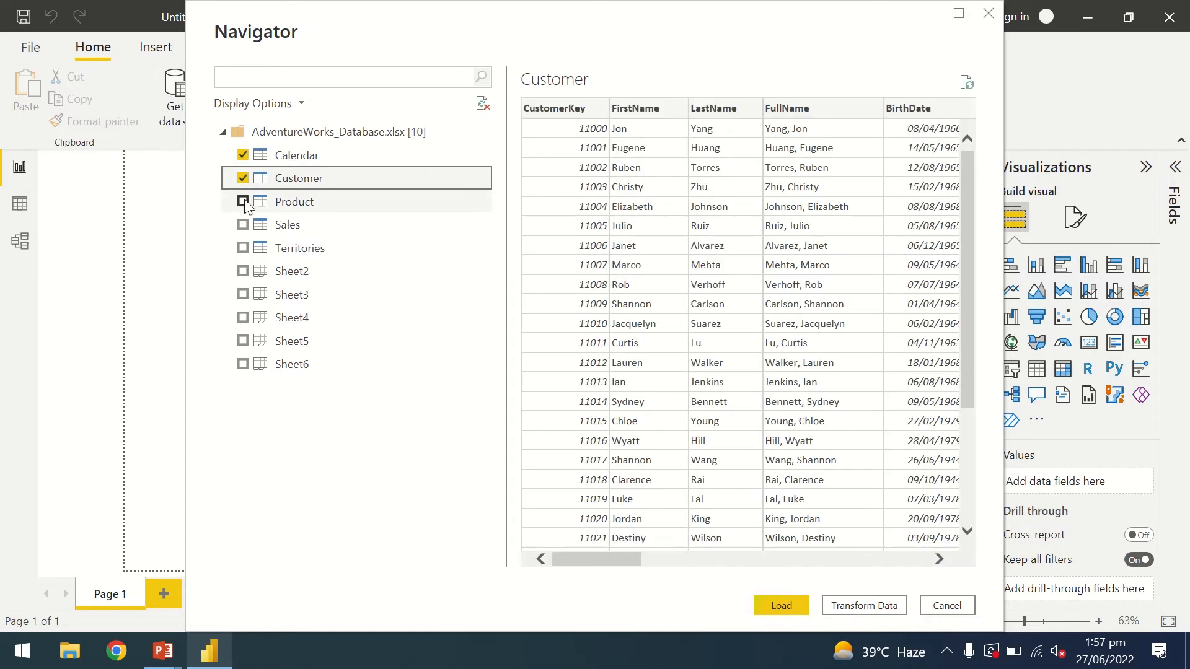
{"action": "left_click", "coordinate": [243, 202]}
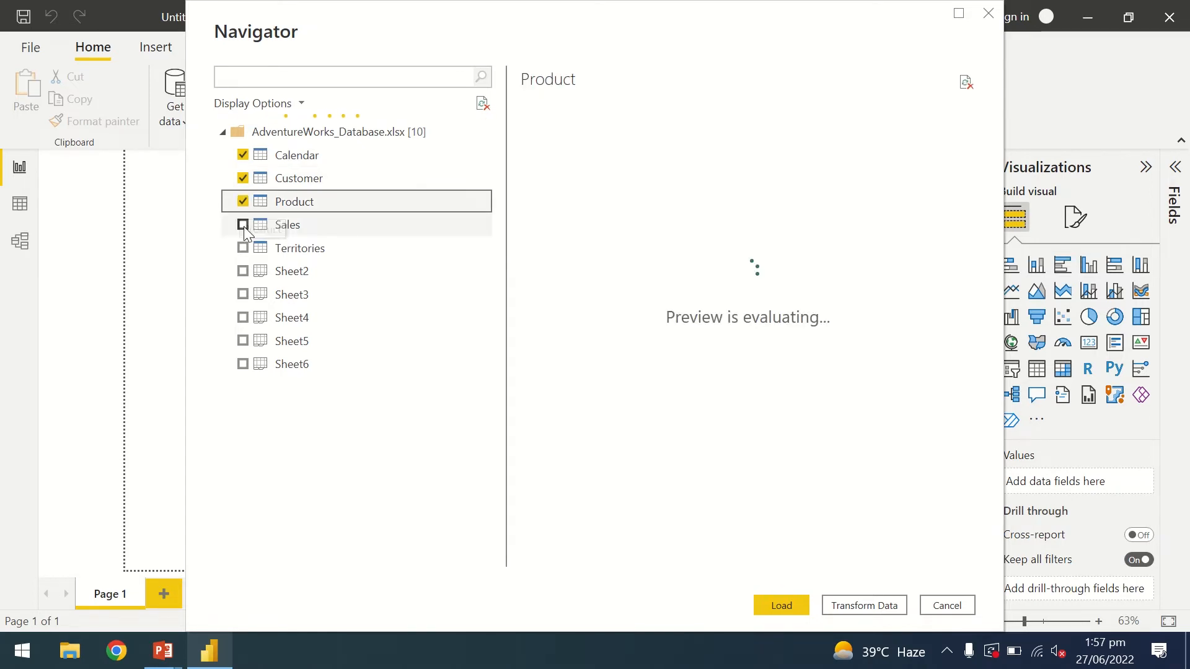
{"action": "left_click", "coordinate": [243, 226]}
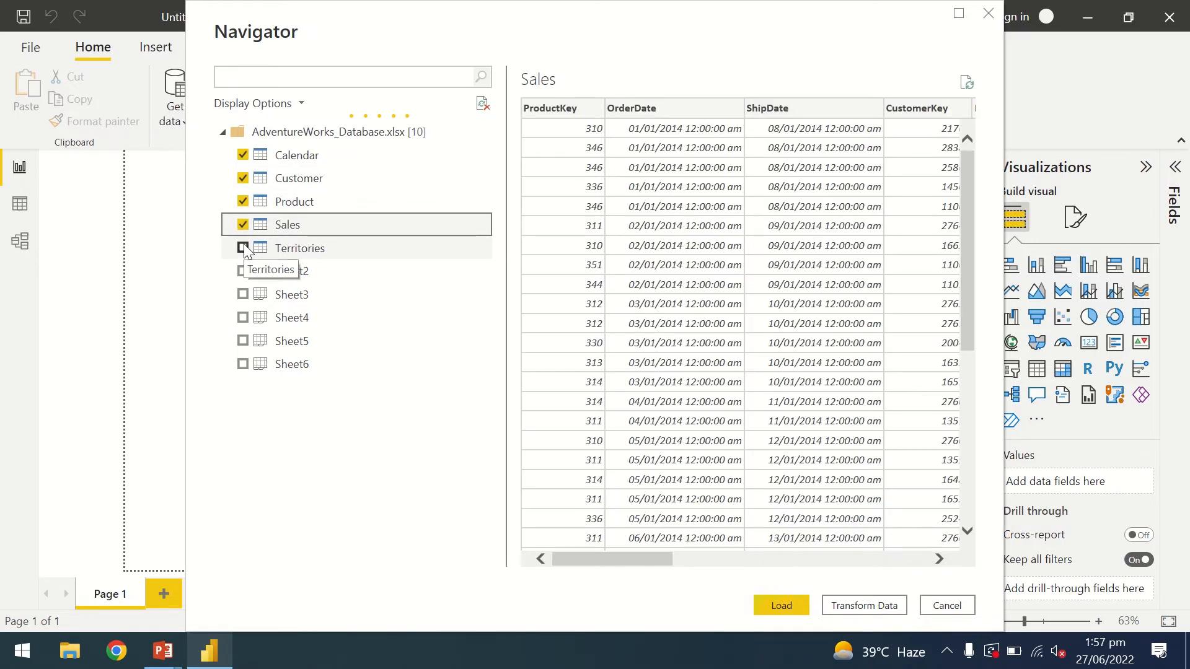
{"action": "left_click", "coordinate": [243, 248]}
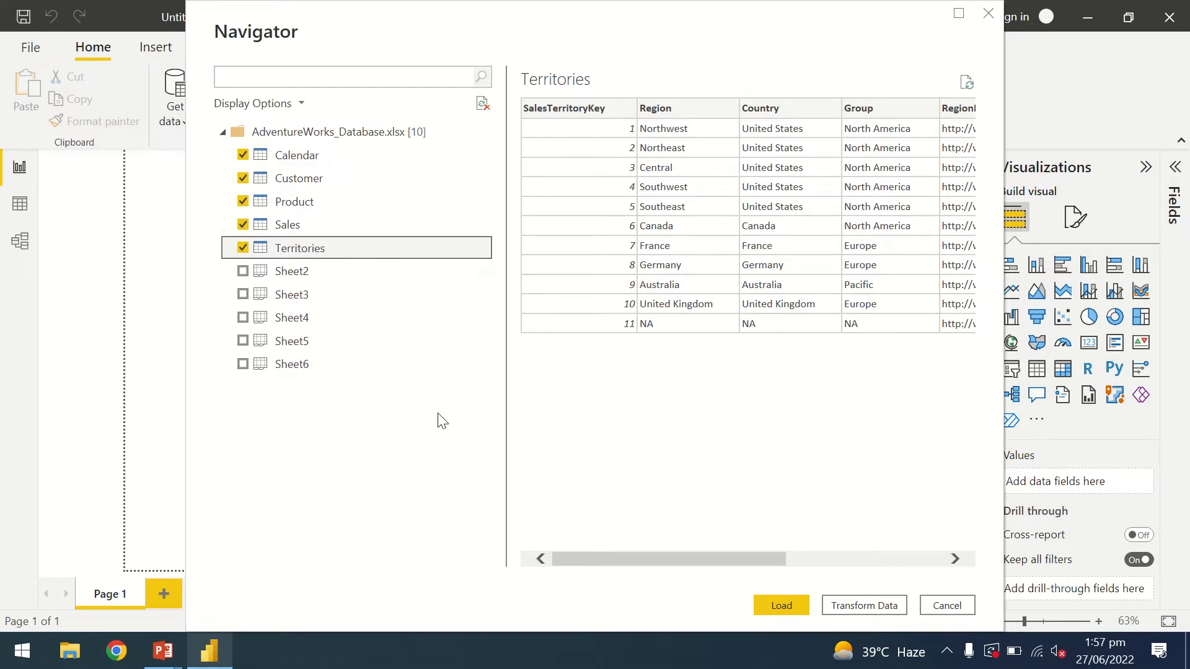
{"action": "left_click", "coordinate": [781, 606]}
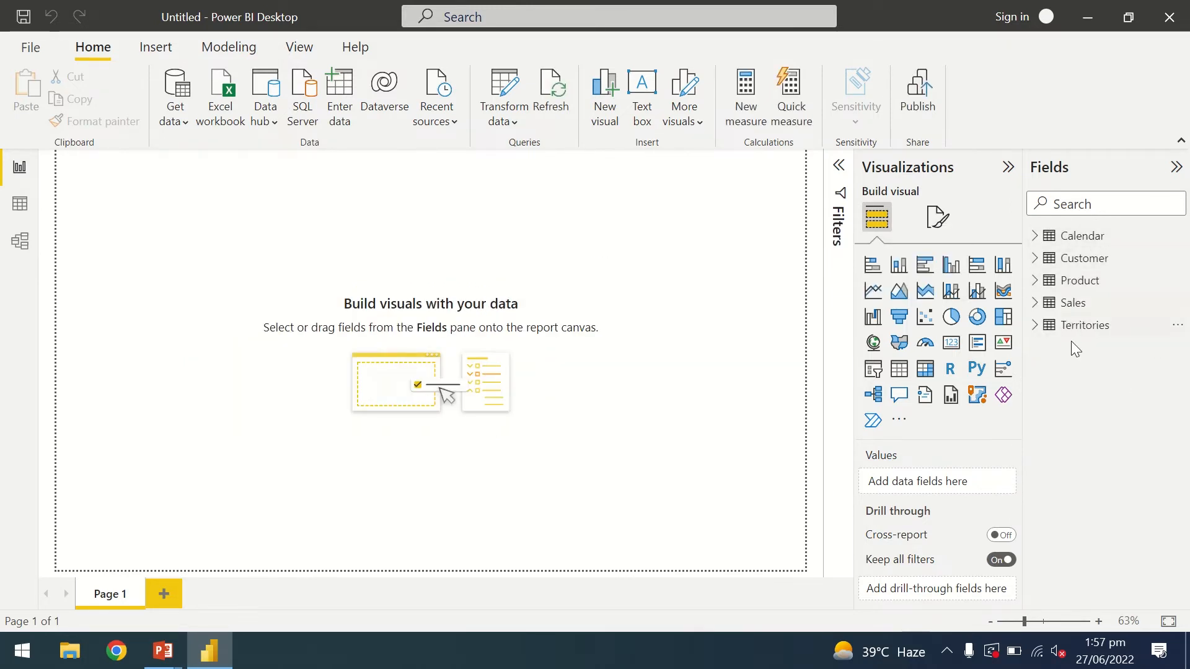
- Look through the fields of the Calendar table, select the Sales table and switch to the Data view
{"action": "left_click", "coordinate": [1035, 237]}
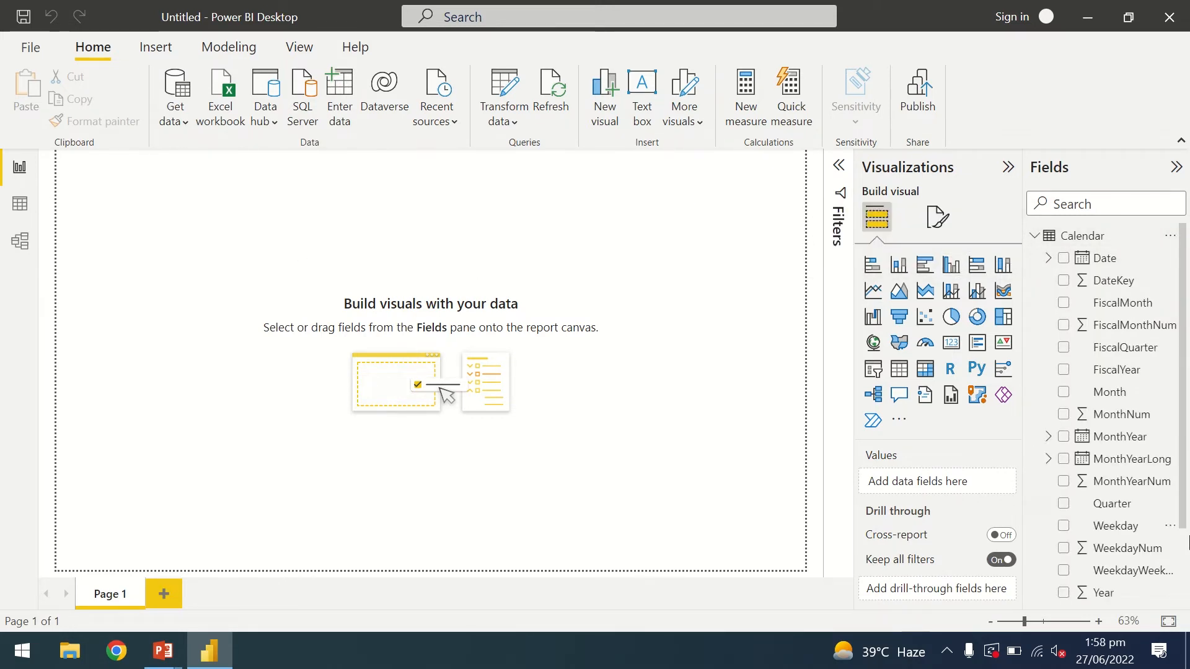
{"action": "scroll", "coordinate": [1185, 512], "scroll_direction": "down", "scroll_amount": 3}
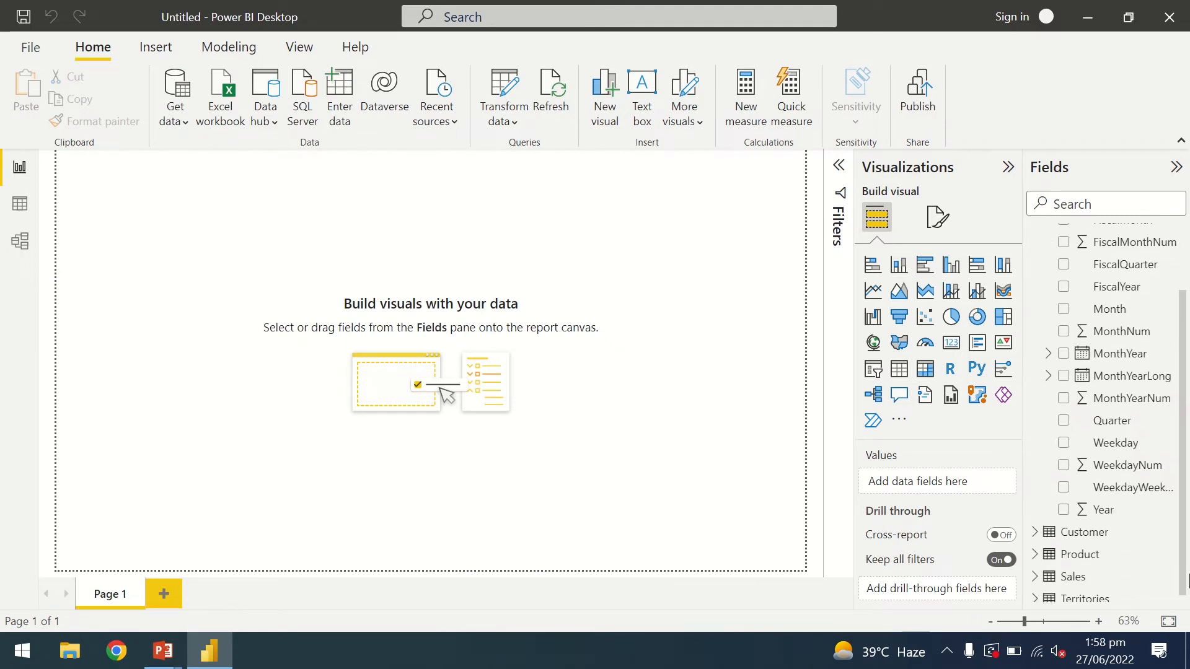
{"action": "left_click", "coordinate": [1037, 569]}
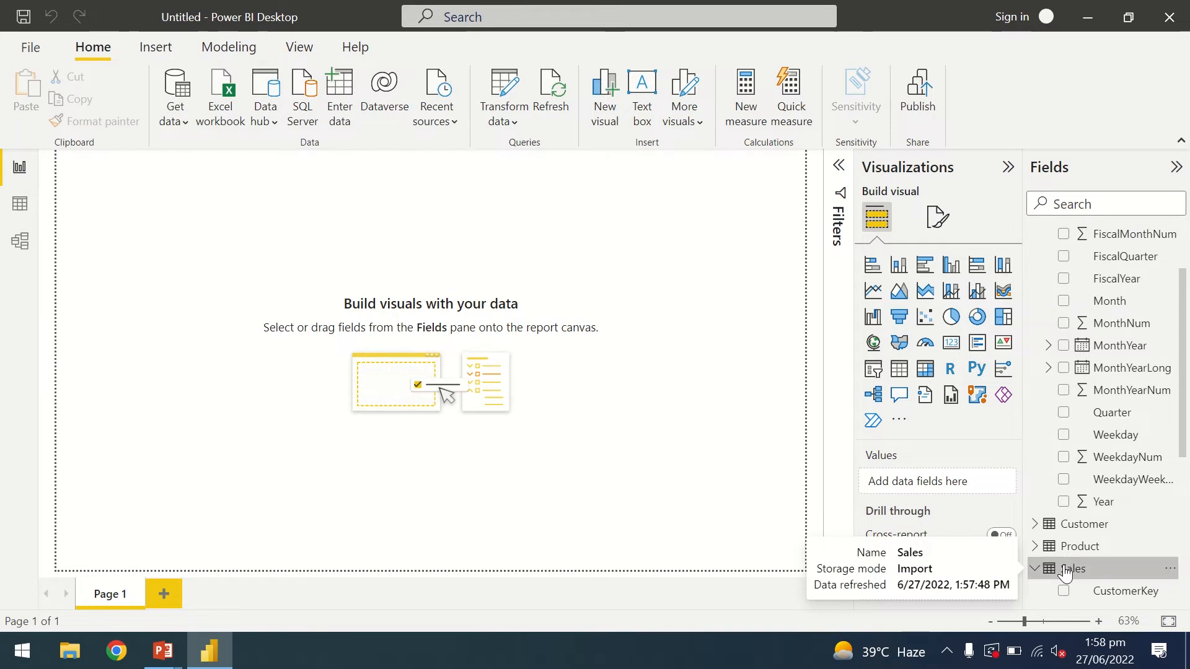
{"action": "left_click", "coordinate": [1065, 573]}
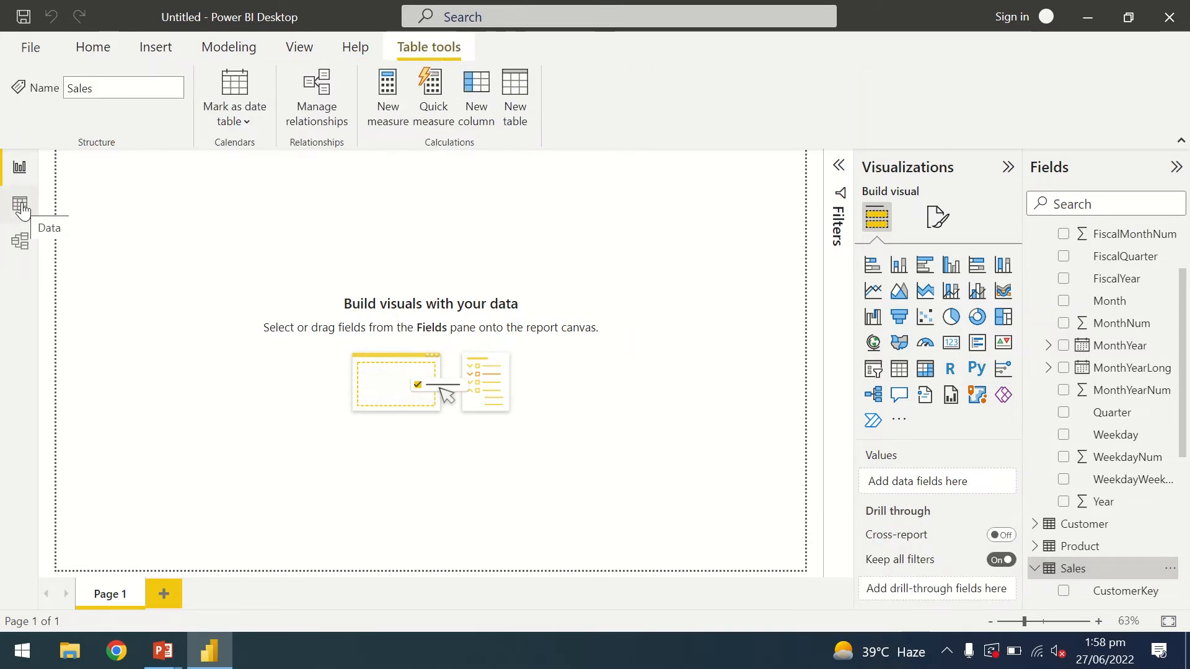
{"action": "left_click", "coordinate": [20, 206]}
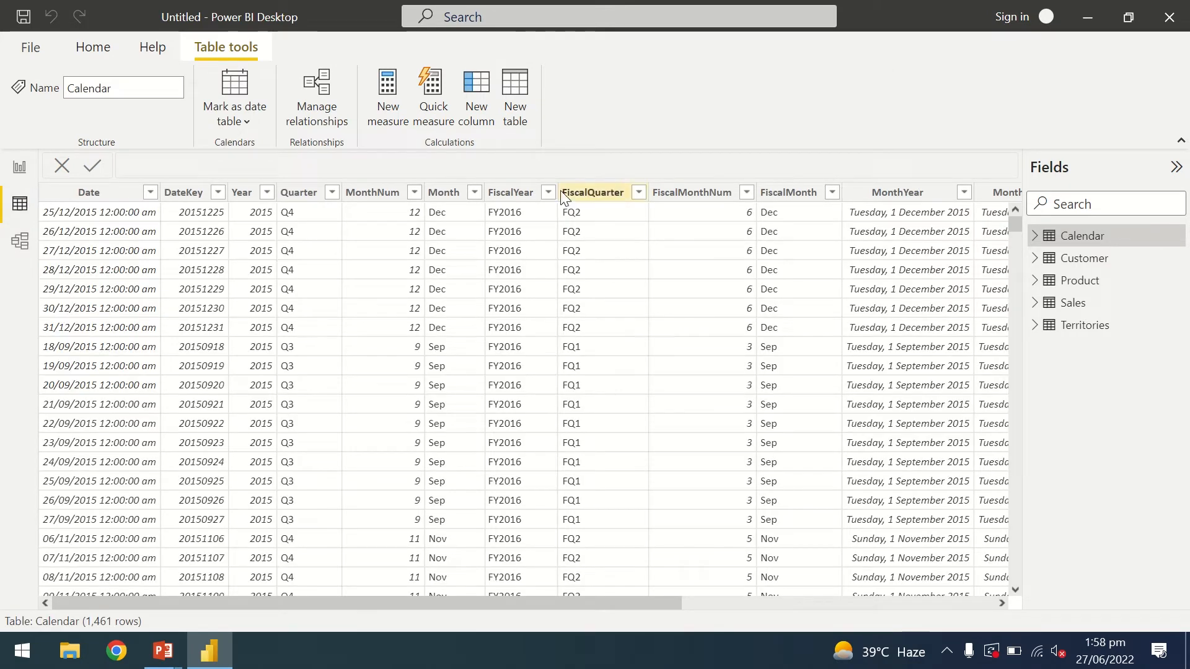
{"action": "left_click", "coordinate": [384, 84]}
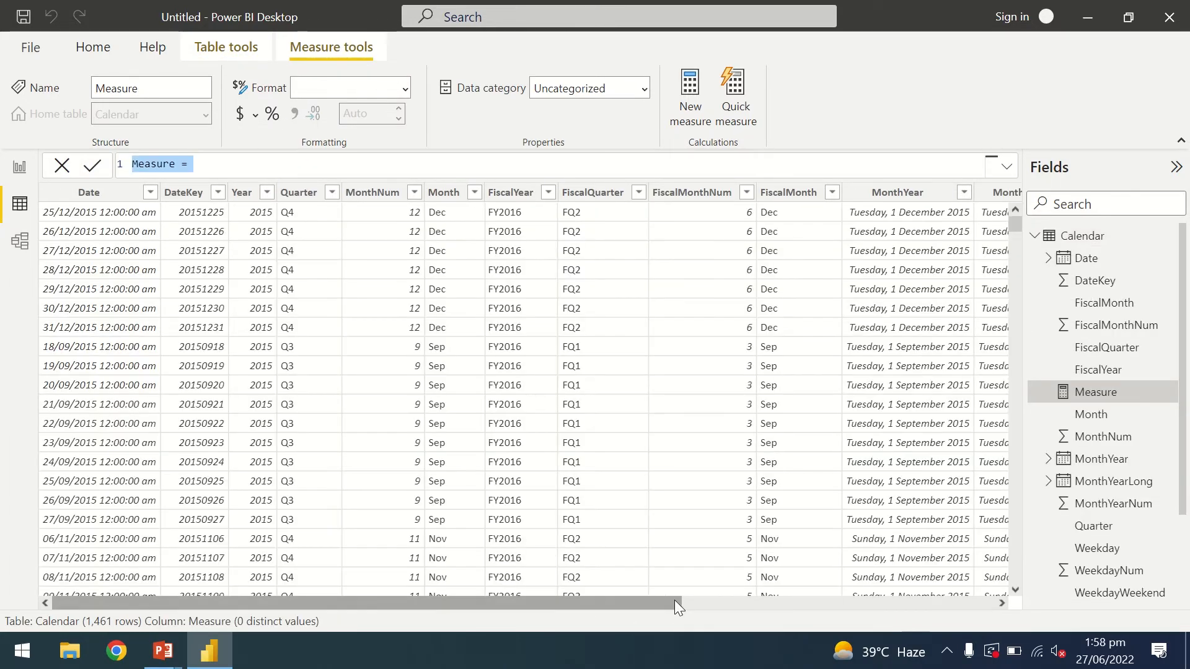
{"action": "left_click_drag", "start_coordinate": [660, 604], "coordinate": [986, 616]}
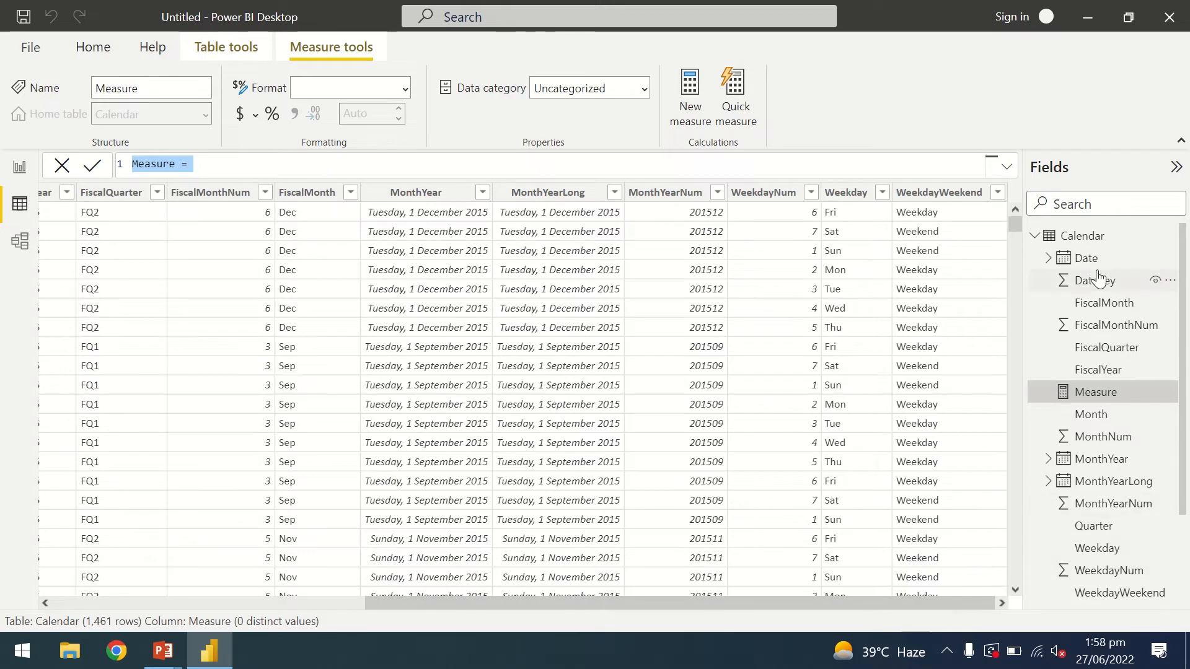
{"action": "scroll", "coordinate": [1115, 434], "scroll_direction": "down", "scroll_amount": 3}
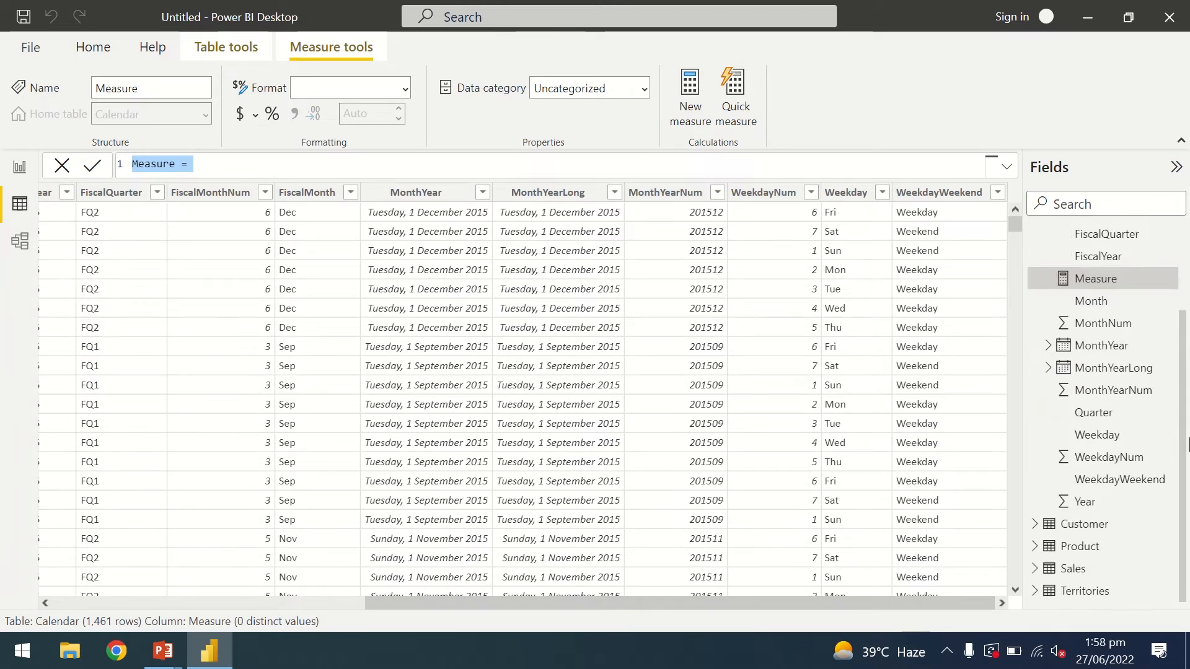
{"action": "left_click", "coordinate": [1072, 567]}
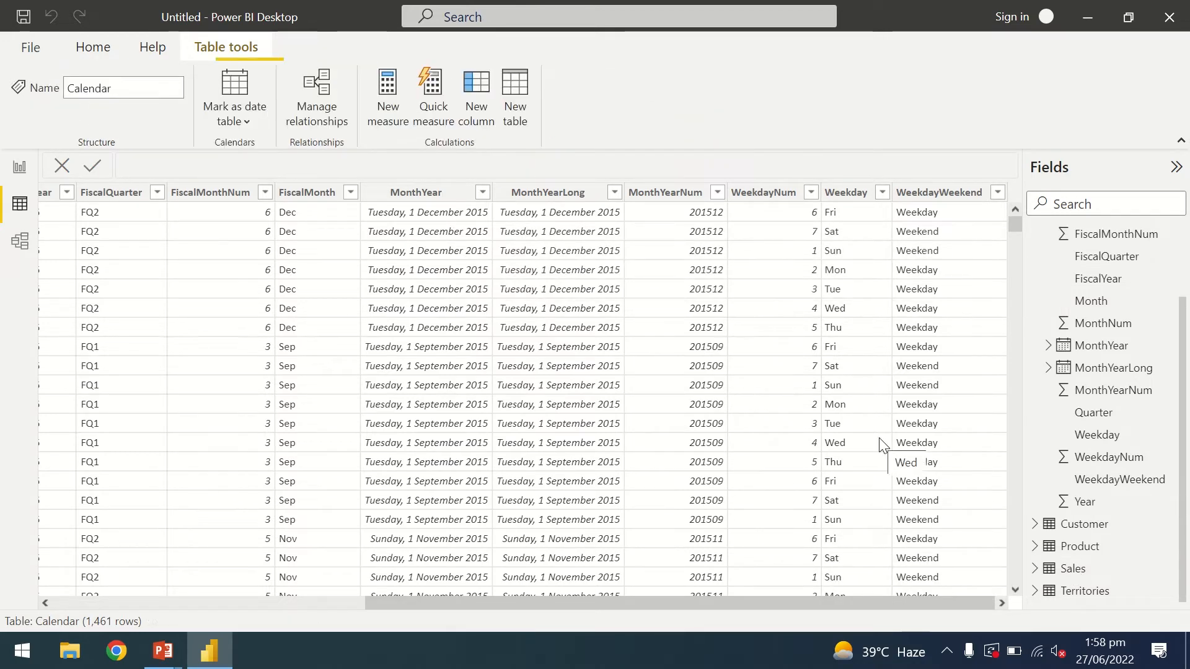
- Display the Sales table's data in place of Calendar and review its columns through TaxAmt
{"action": "scroll", "coordinate": [571, 608], "scroll_direction": "left", "scroll_amount": 5}
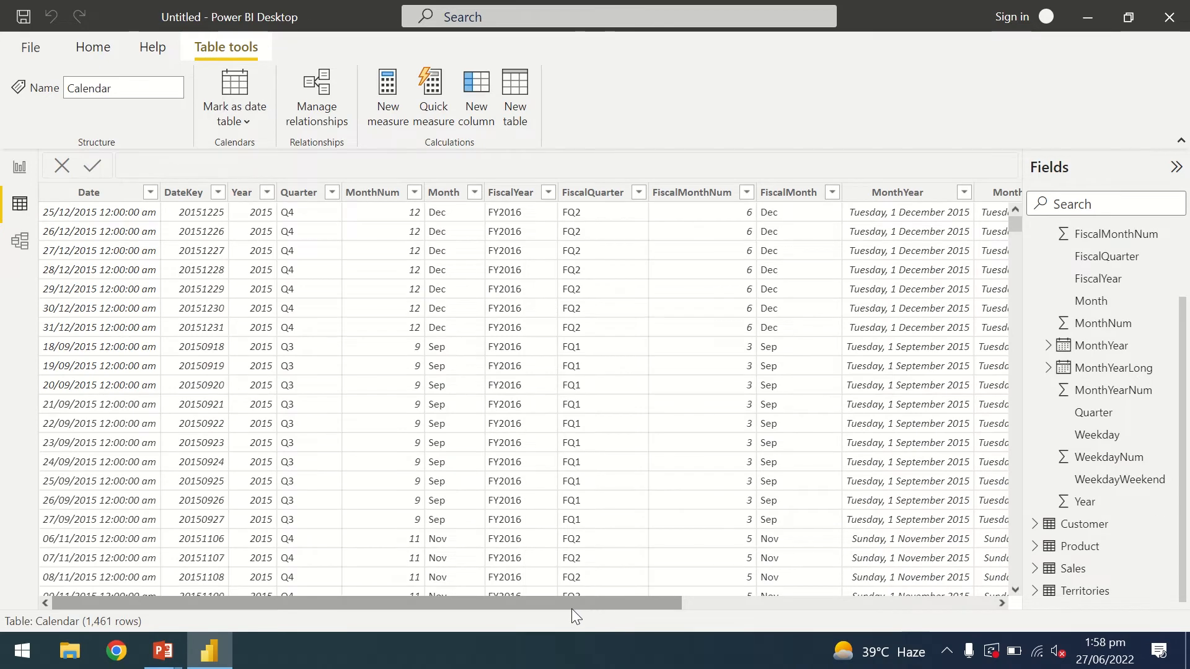
{"action": "left_click_drag", "start_coordinate": [571, 605], "coordinate": [896, 626]}
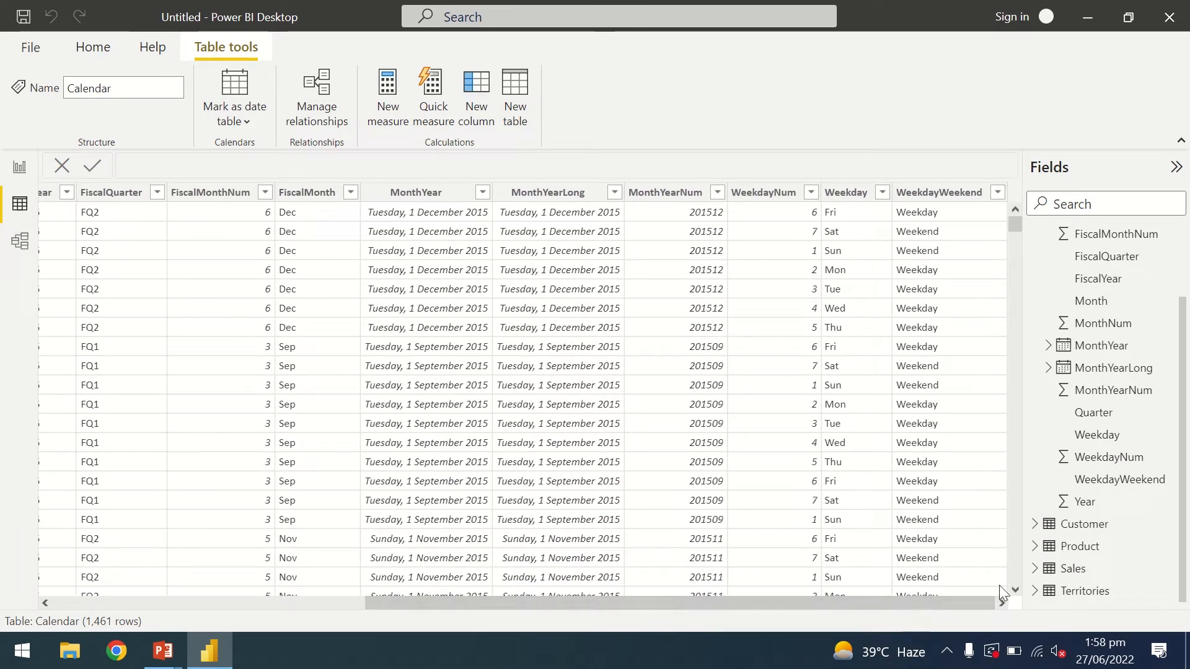
{"action": "left_click", "coordinate": [1062, 569]}
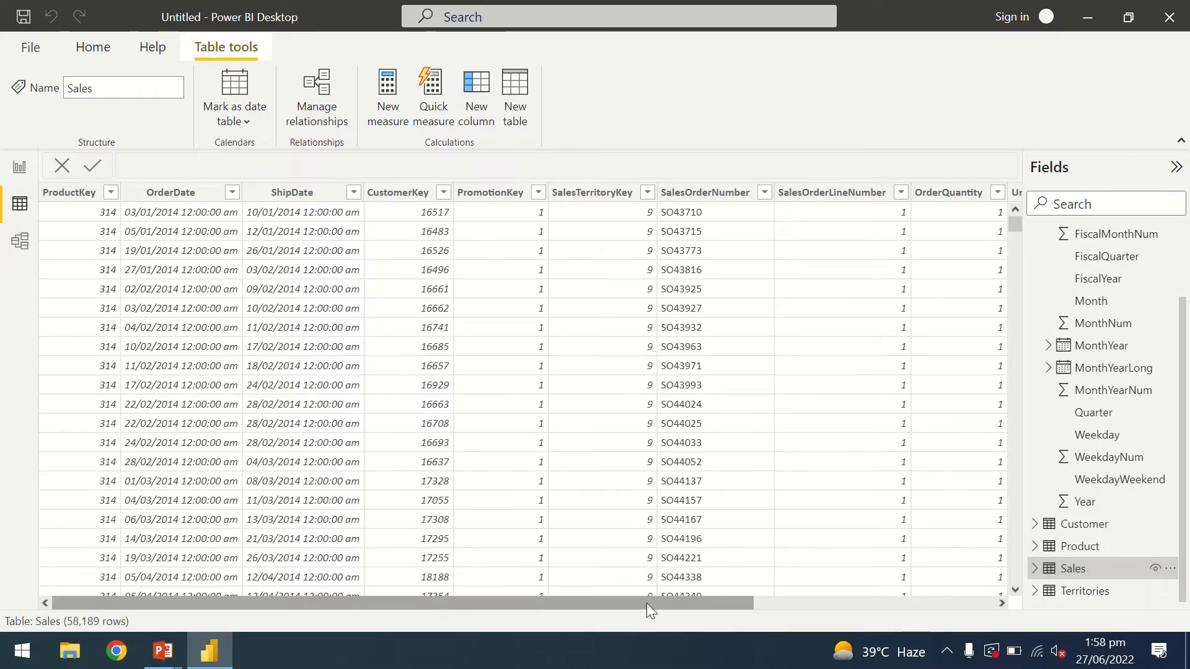
{"action": "left_click_drag", "start_coordinate": [646, 604], "coordinate": [957, 604]}
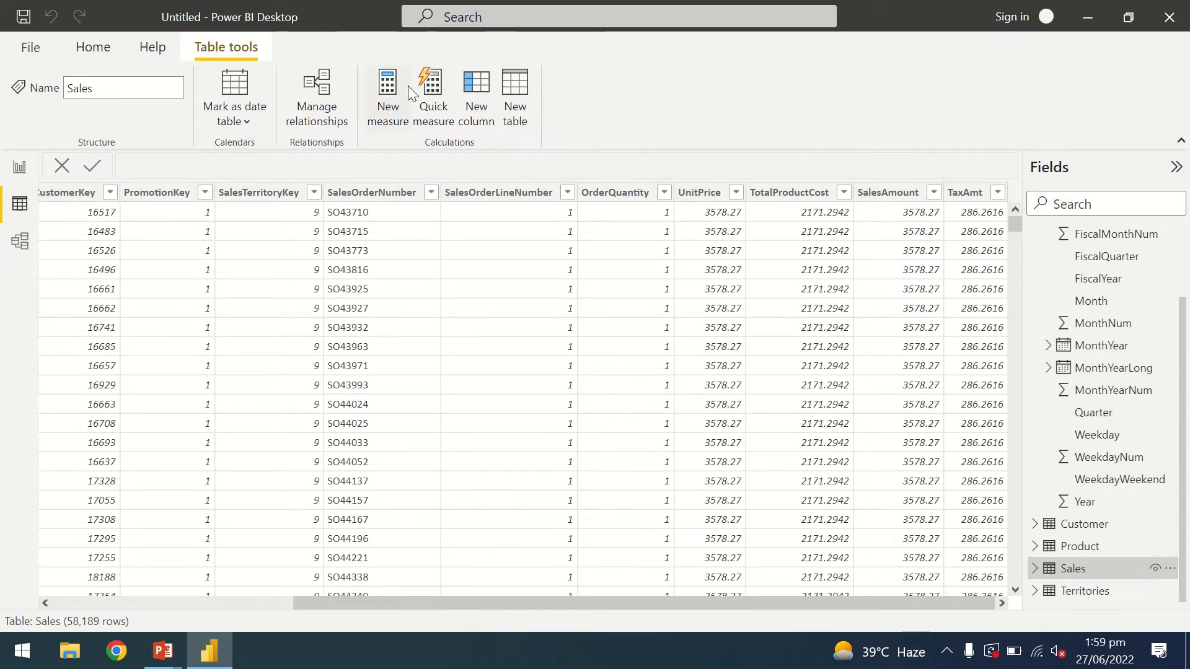
- Create a measure in the Sales table named Total Sales Amount with the formula SUM(Sales[SalesAmount])
{"action": "left_click", "coordinate": [388, 82]}
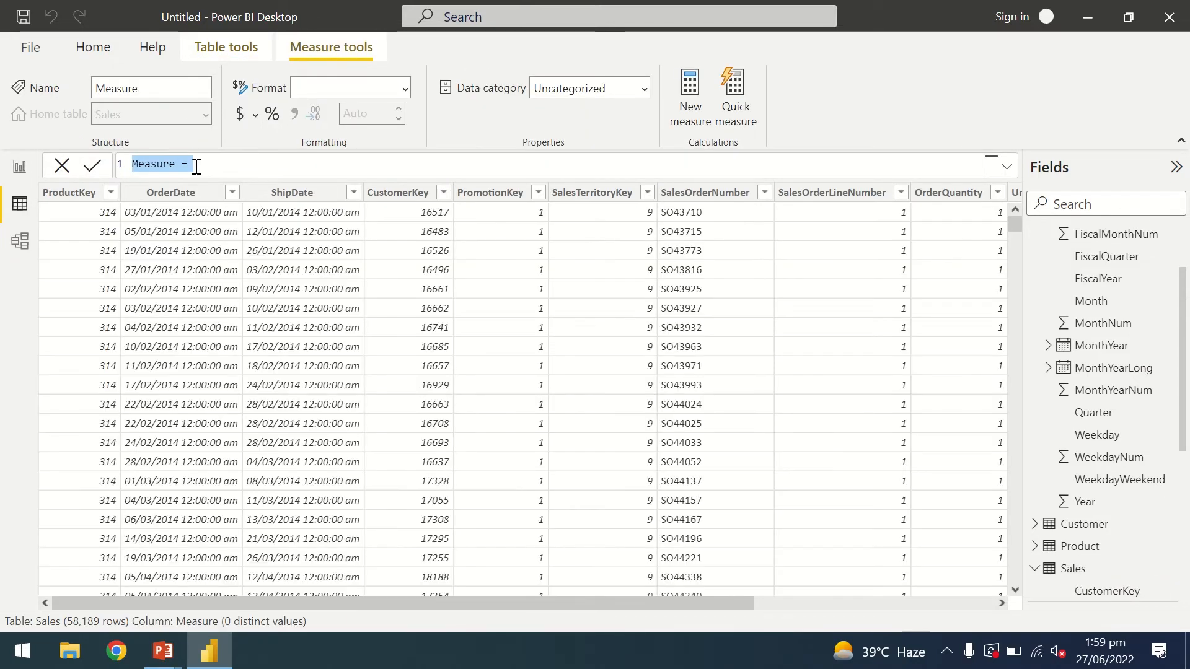
{"action": "key", "text": "BackSpace"}
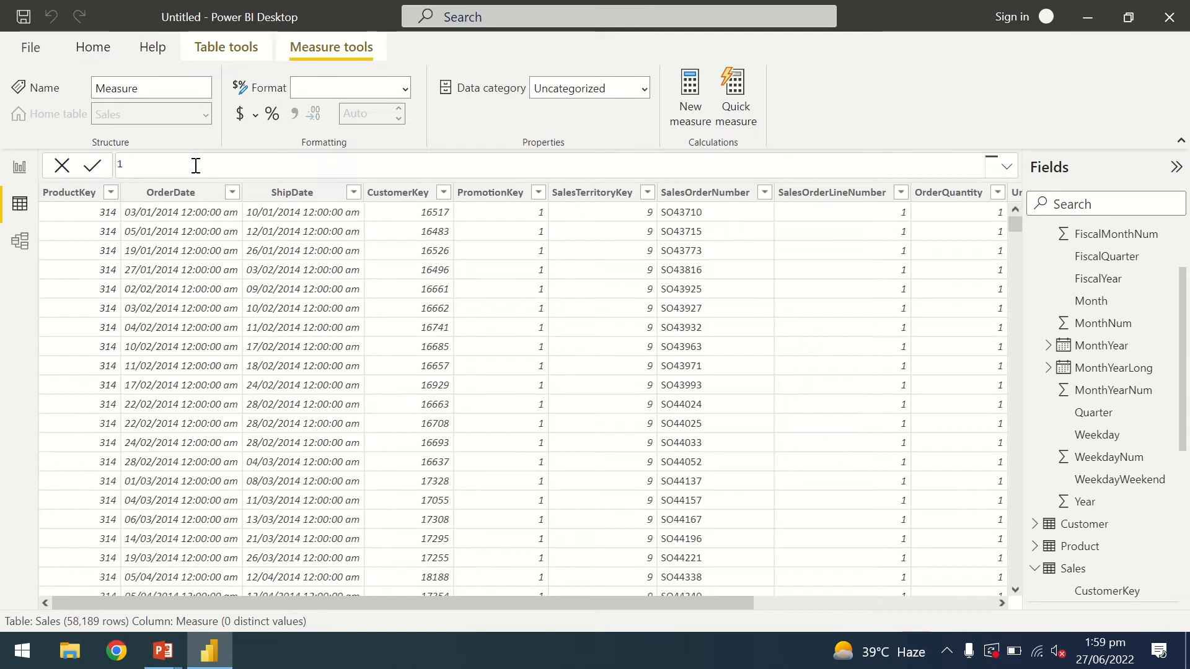
{"action": "type", "text": "Total Sales Amount"}
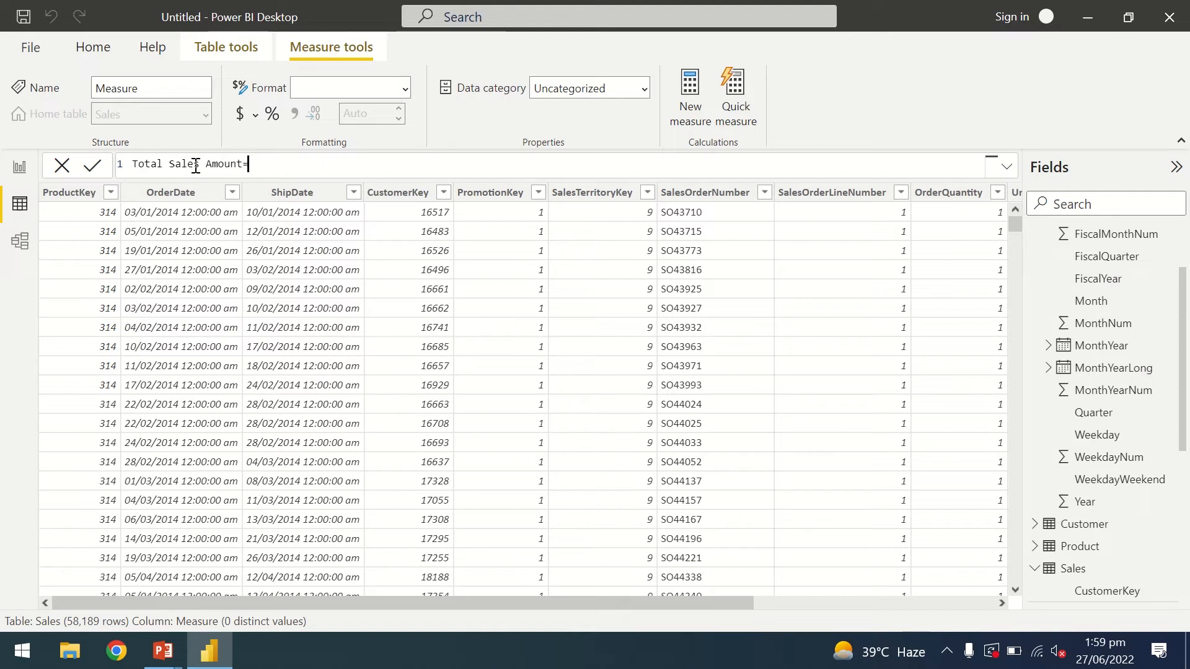
{"action": "type", "text": " = sum"}
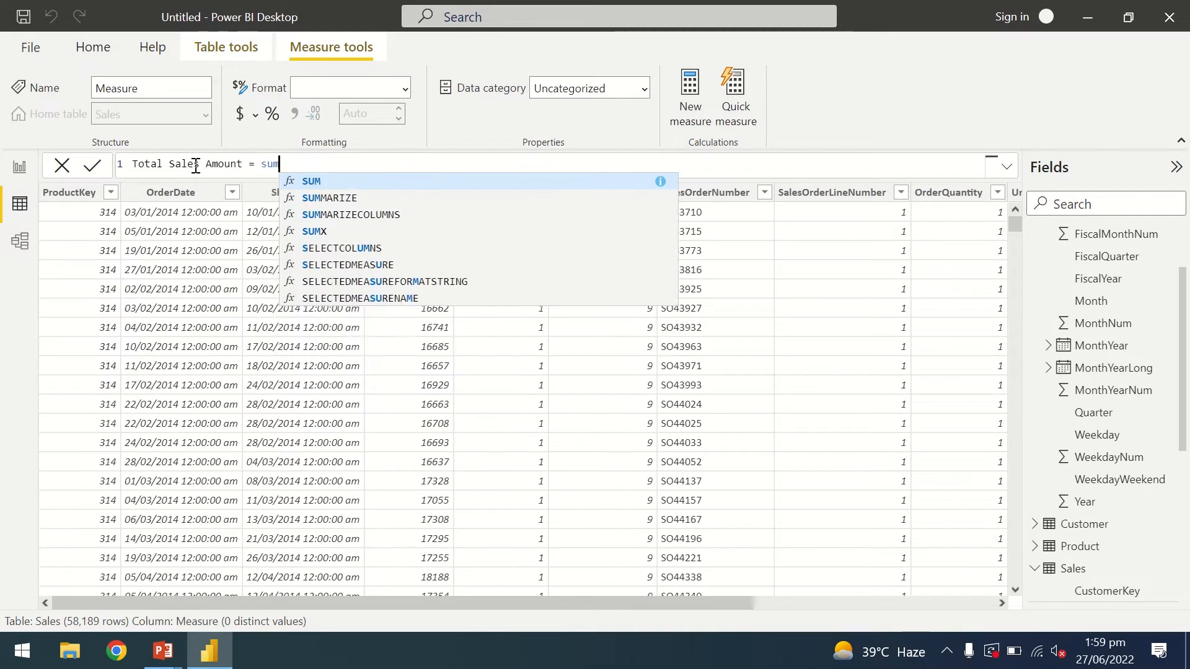
{"action": "double_click", "coordinate": [373, 188]}
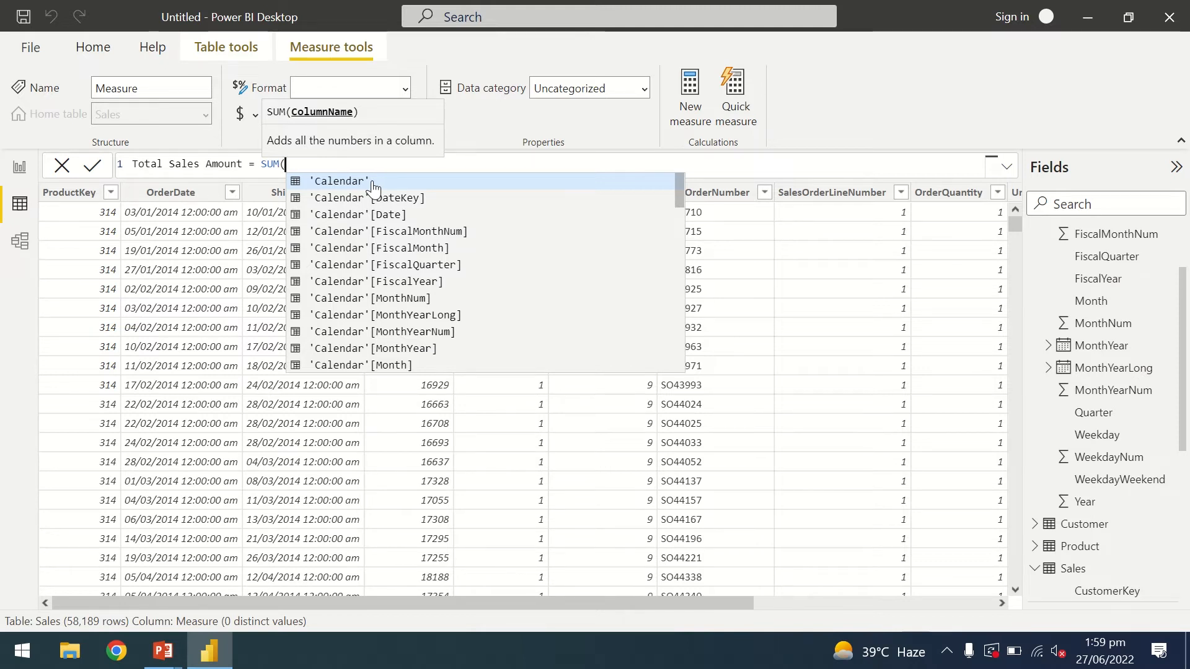
{"action": "type", "text": "salesa"}
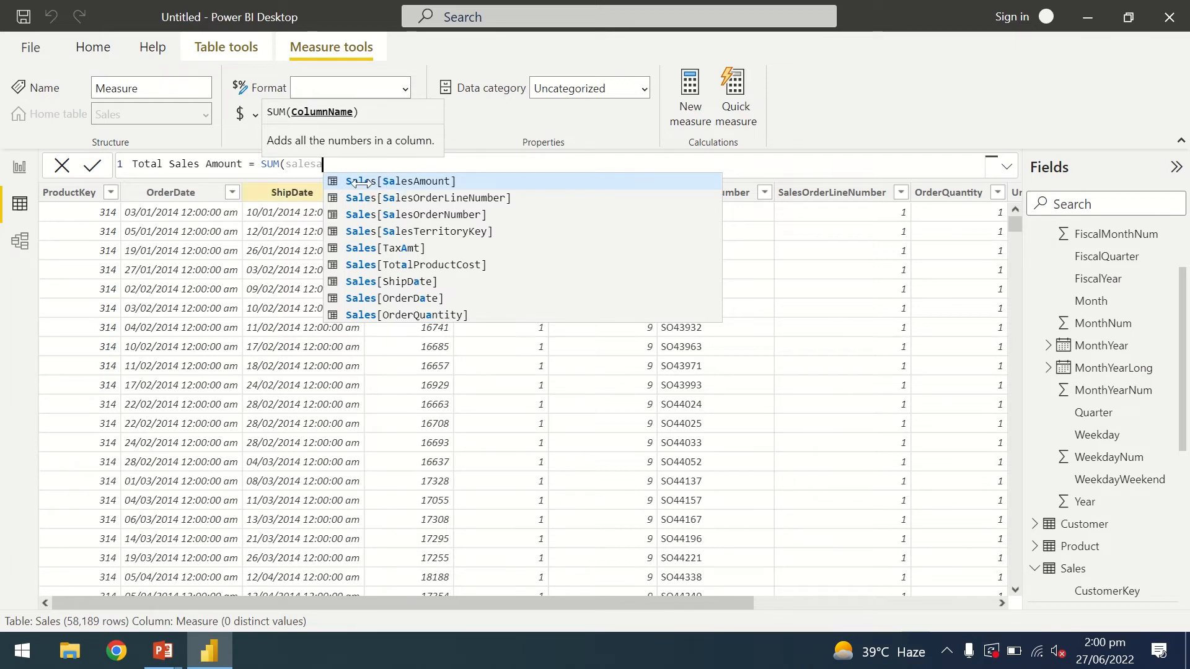
{"action": "left_click", "coordinate": [381, 184]}
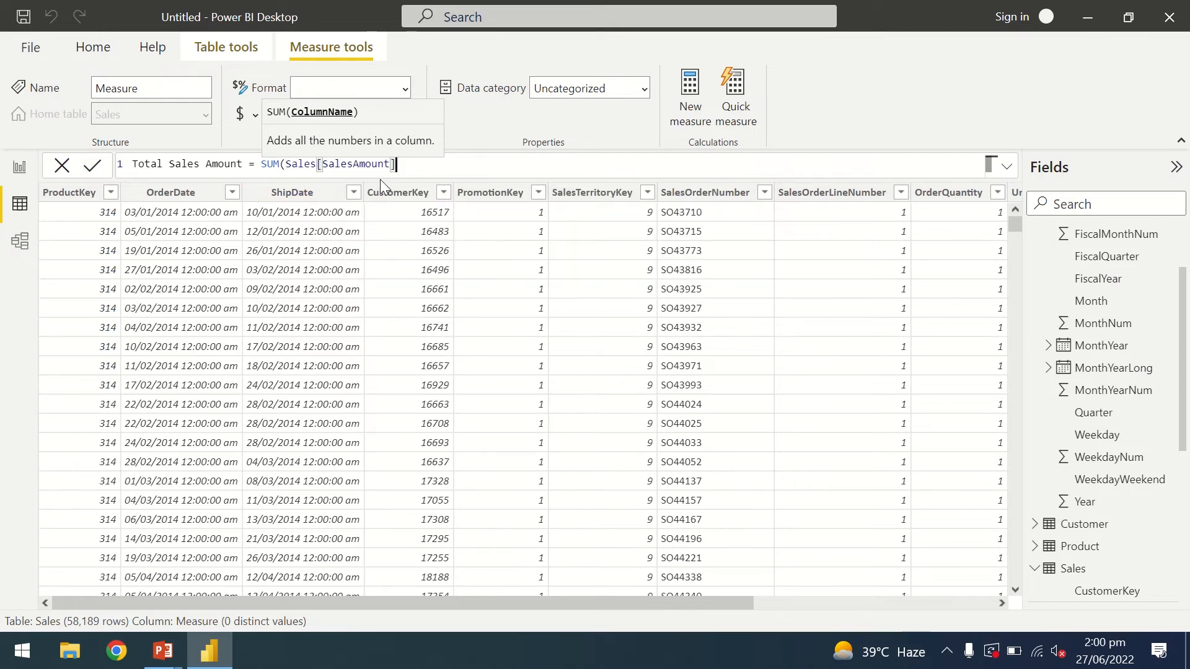
{"action": "type", "text": ")"}
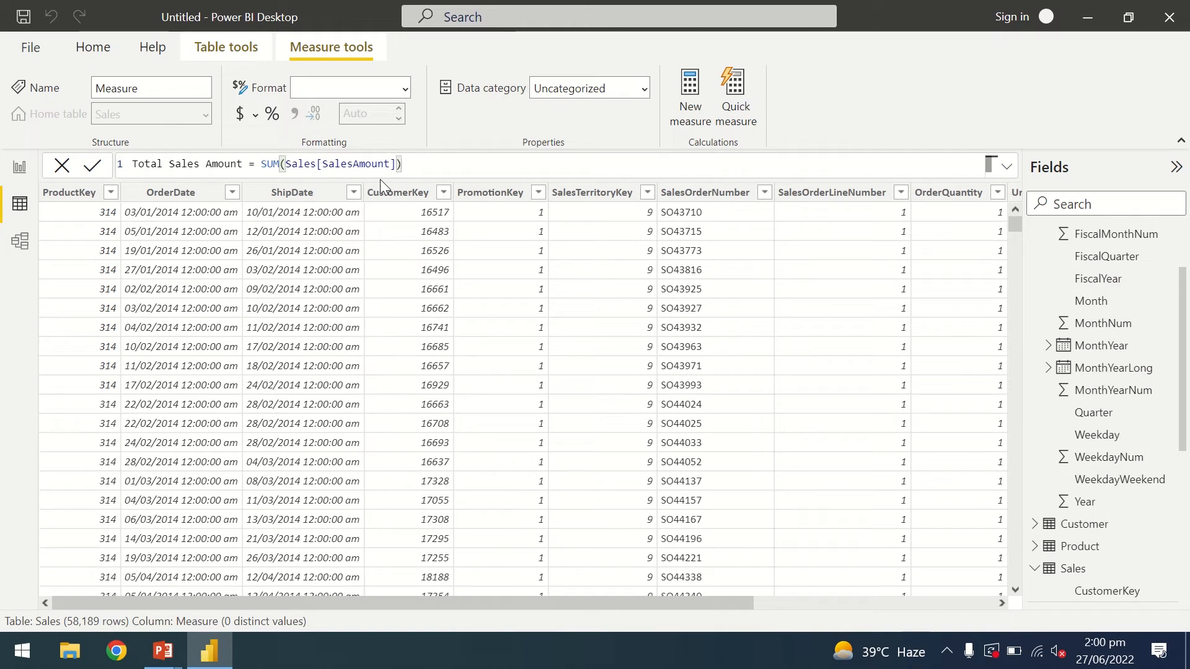
{"action": "left_click", "coordinate": [93, 165]}
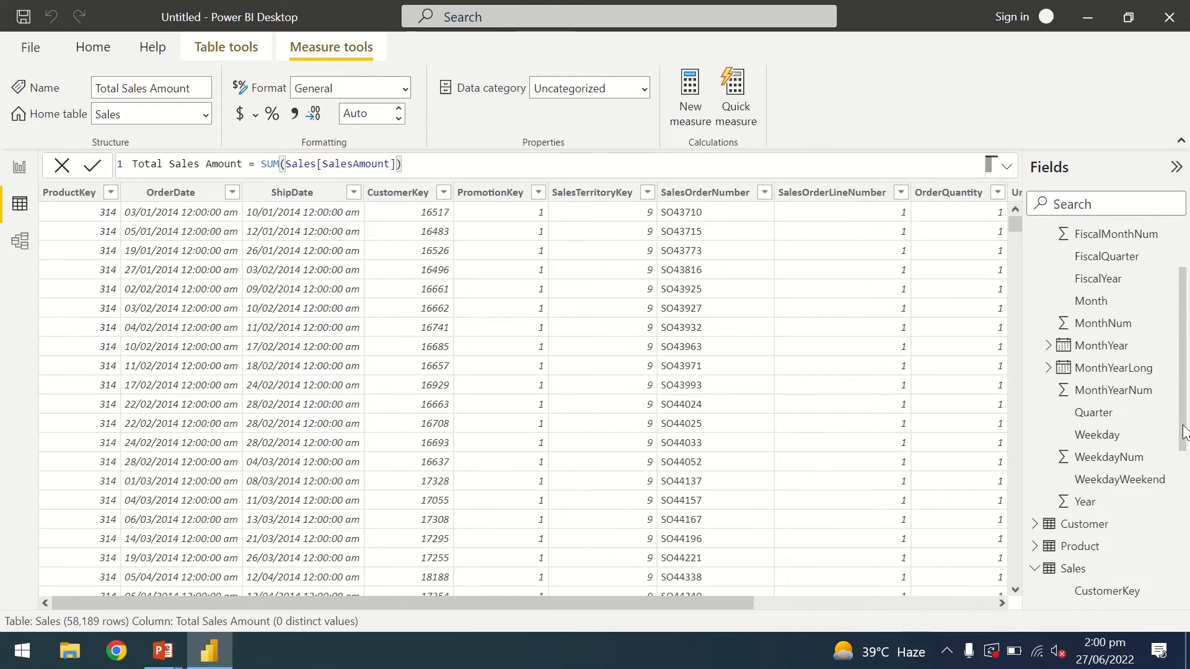
- Format the Total Sales Amount measure as Currency with 0 decimal places
{"action": "scroll", "coordinate": [1188, 466], "scroll_direction": "down", "scroll_amount": 5}
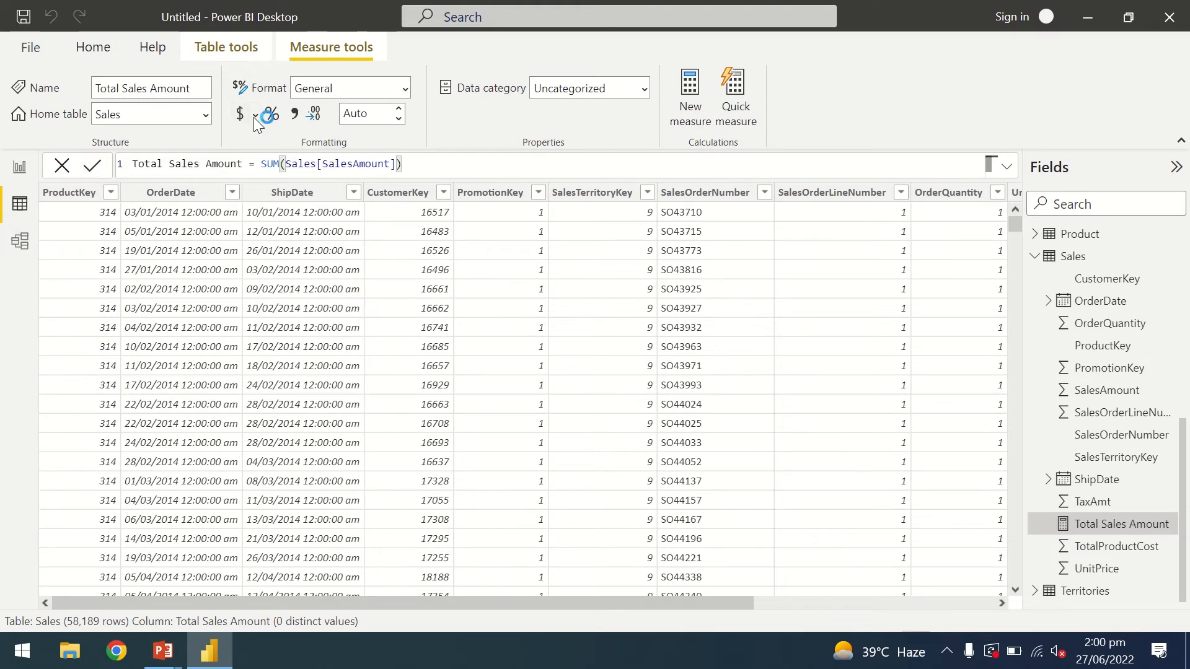
{"action": "left_click", "coordinate": [254, 117]}
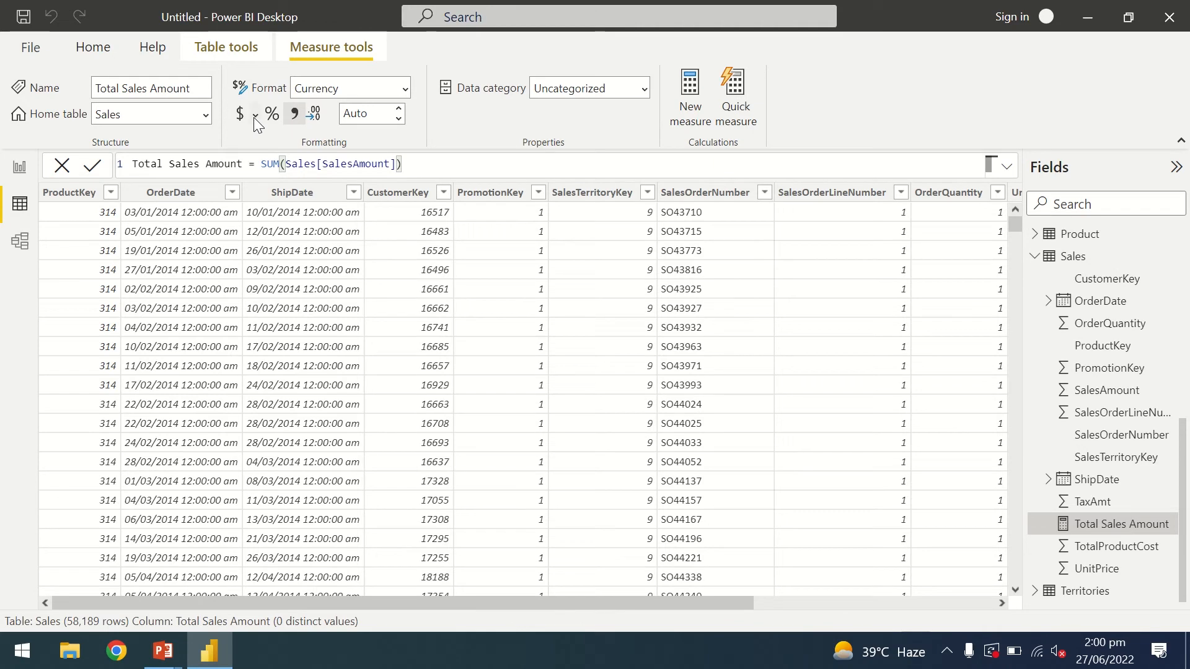
{"action": "left_click", "coordinate": [315, 114]}
{"action": "key", "text": "Return"}
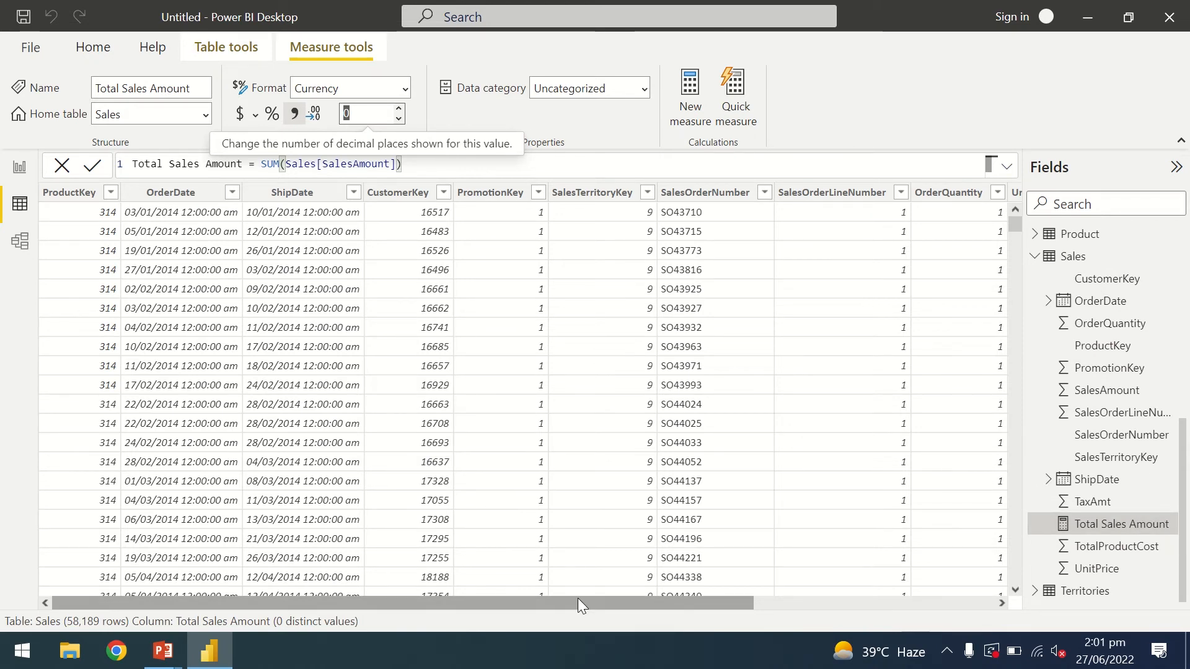
{"action": "left_click_drag", "start_coordinate": [580, 605], "coordinate": [822, 604]}
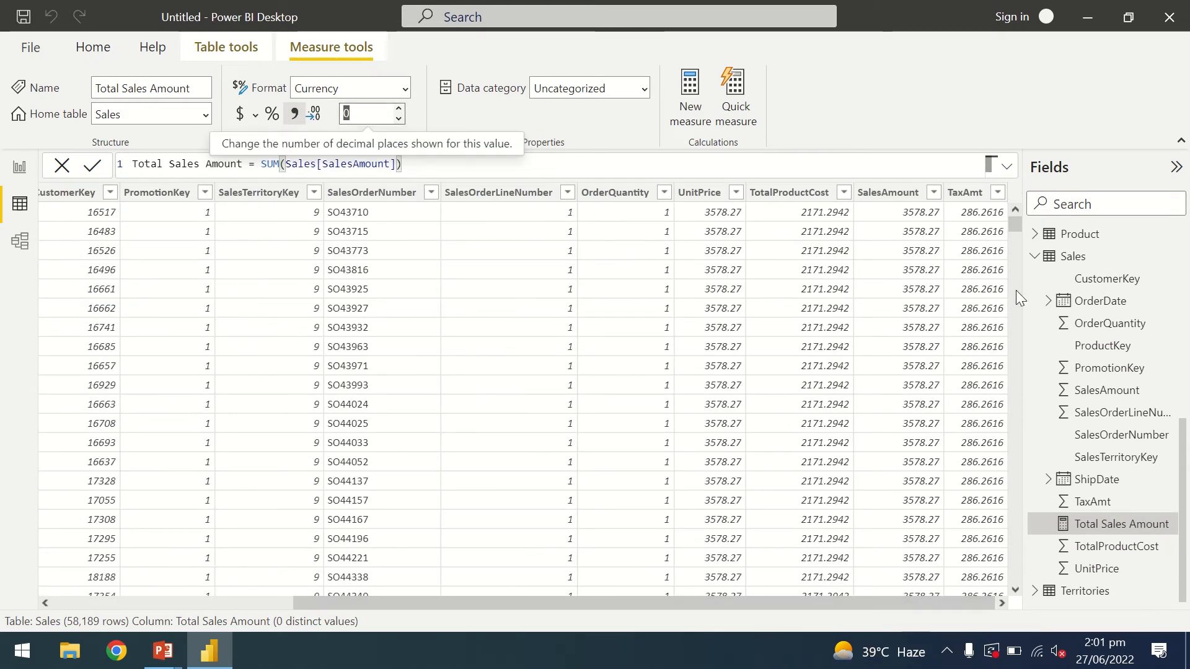
- Create a measure in the Sales table named Total Tax Amount with the formula SUM(Sales[TaxAmt])
{"action": "left_click", "coordinate": [95, 167]}
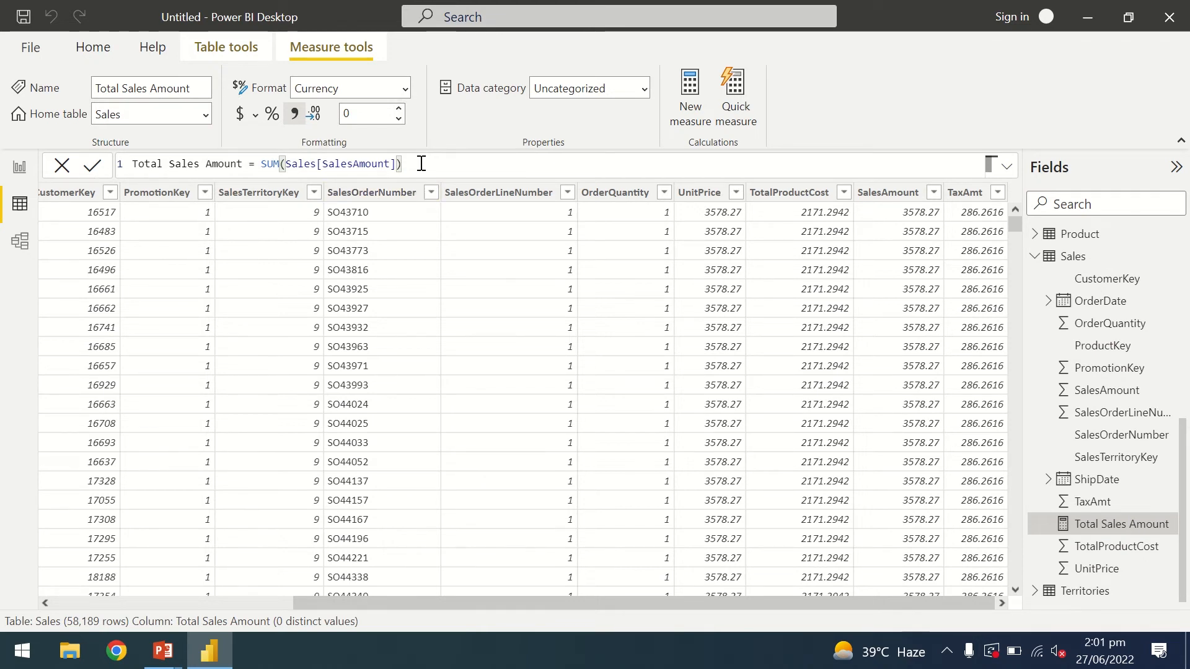
{"action": "left_click", "coordinate": [690, 96]}
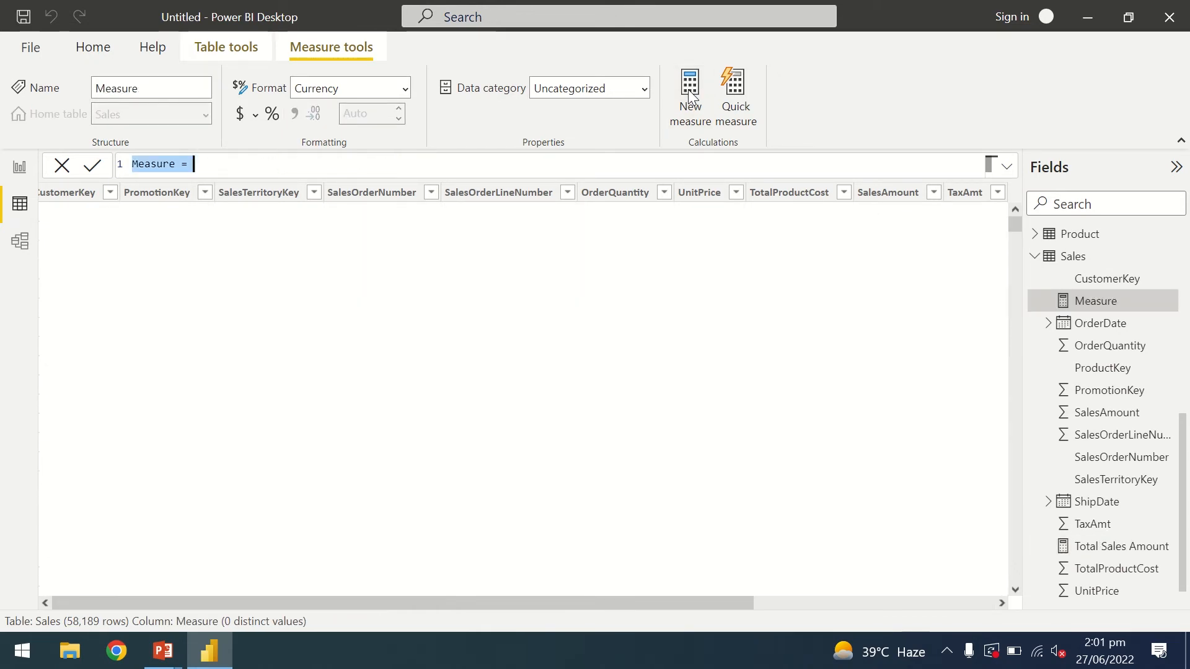
{"action": "type", "text": "Tota"}
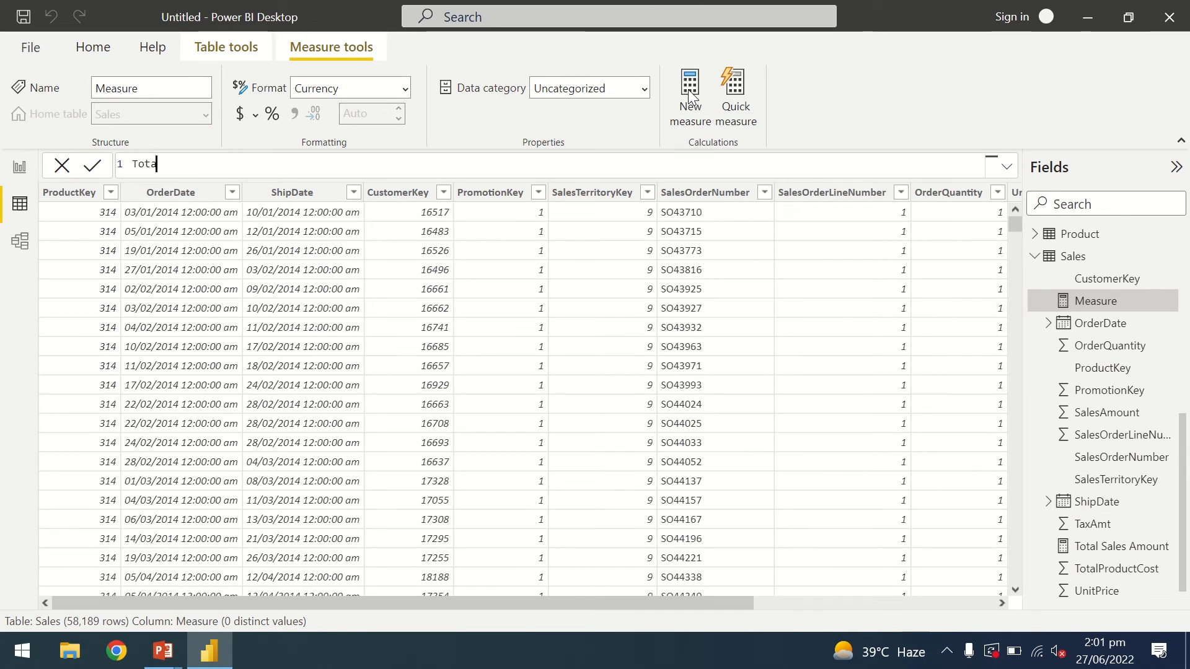
{"action": "type", "text": "l Tax Amount = "}
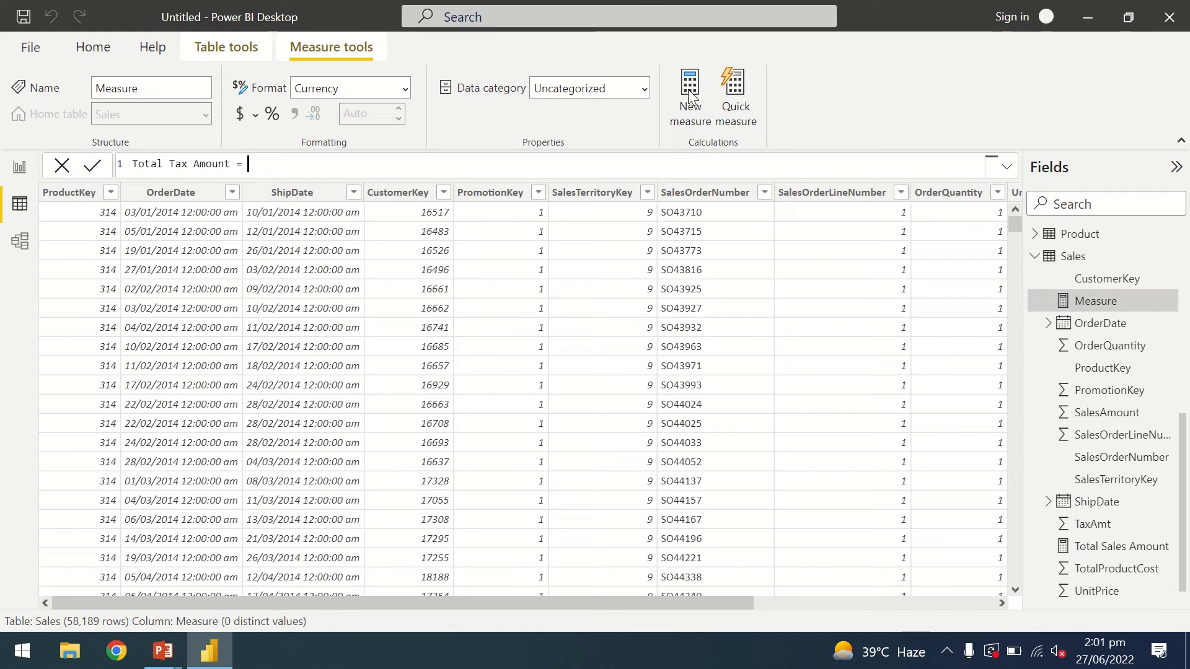
{"action": "type", "text": "sum"}
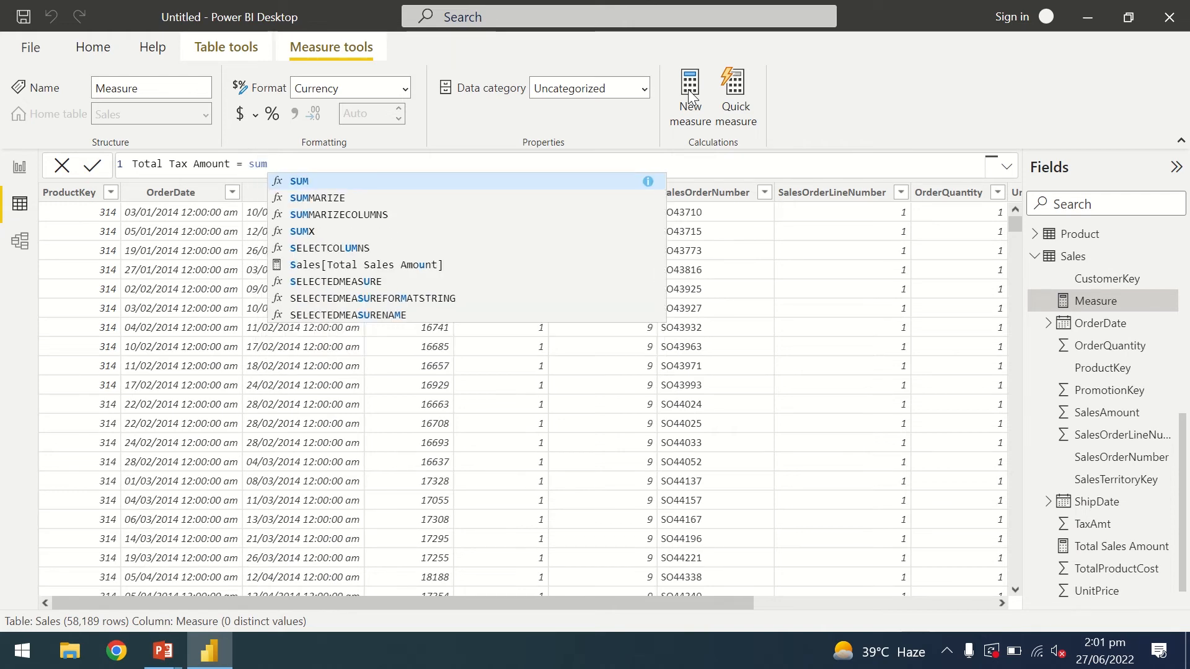
{"action": "left_click", "coordinate": [614, 186]}
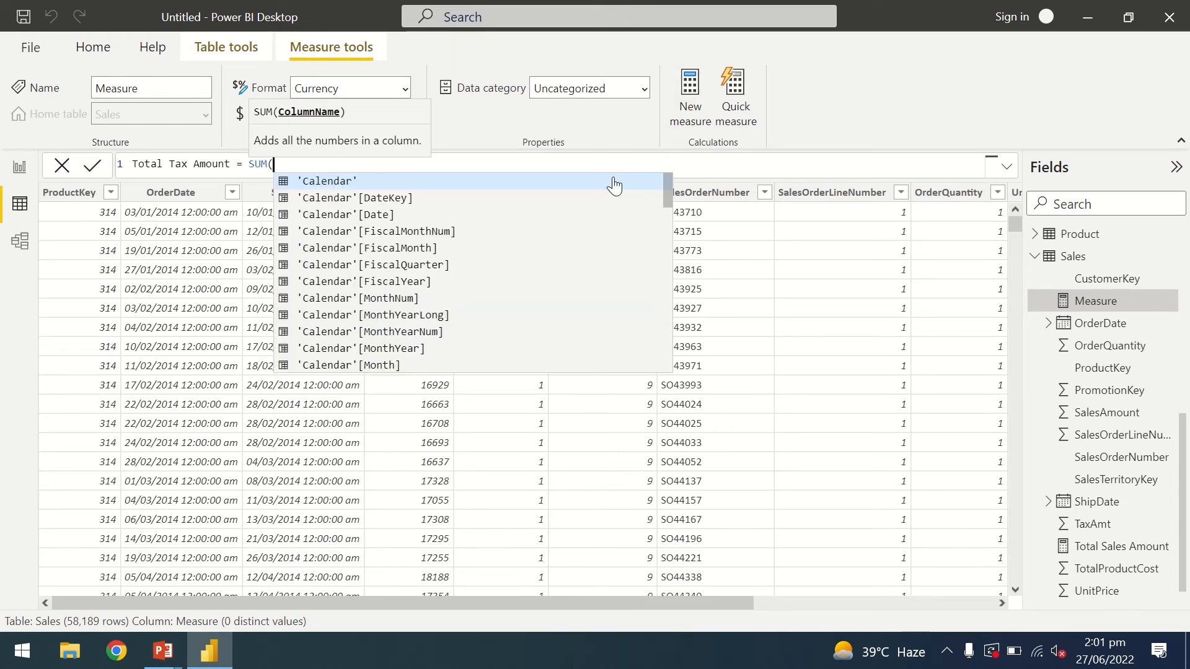
{"action": "type", "text": "tax"}
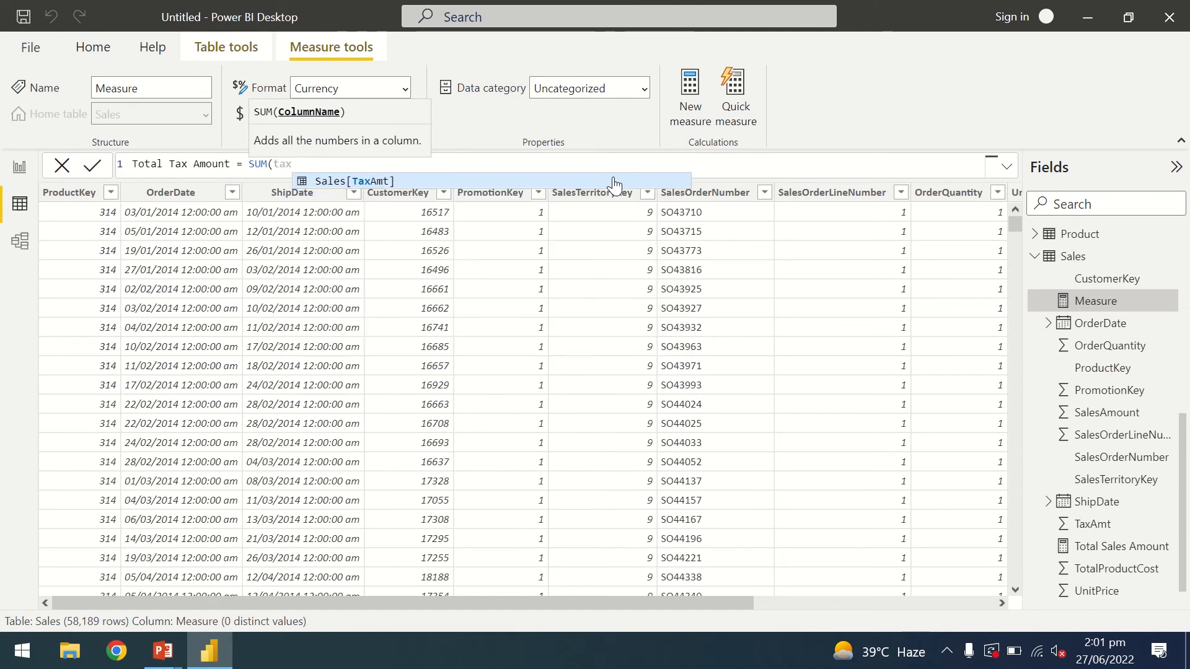
{"action": "left_click", "coordinate": [377, 181]}
{"action": "type", "text": ")"}
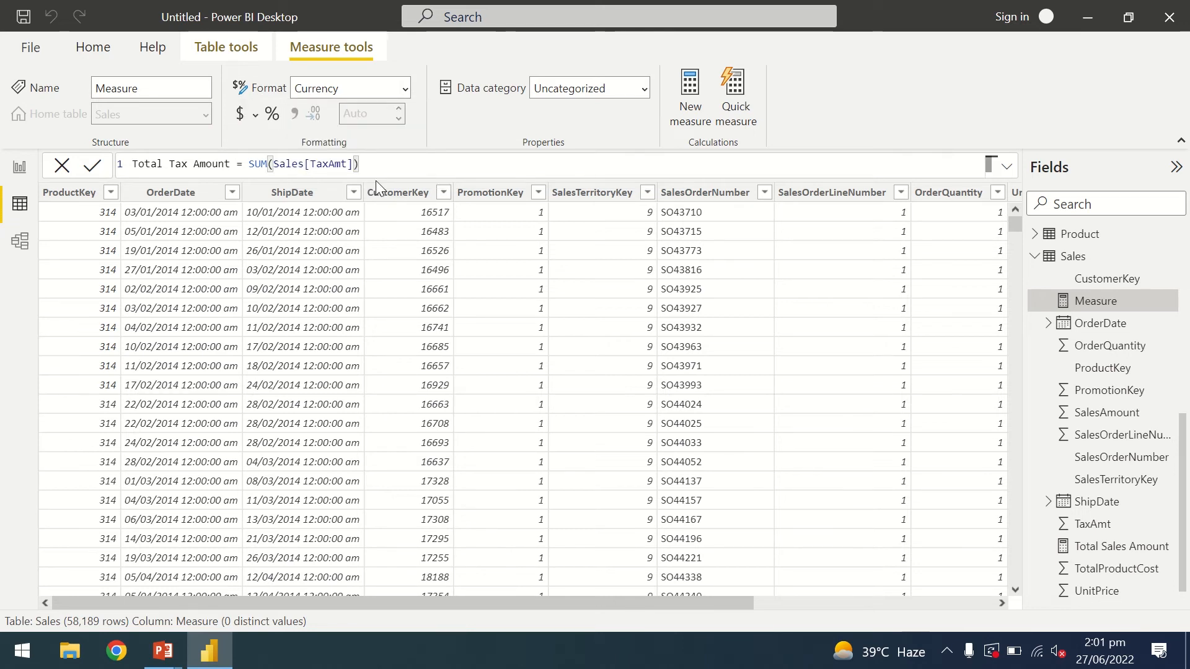
{"action": "key", "text": "Return"}
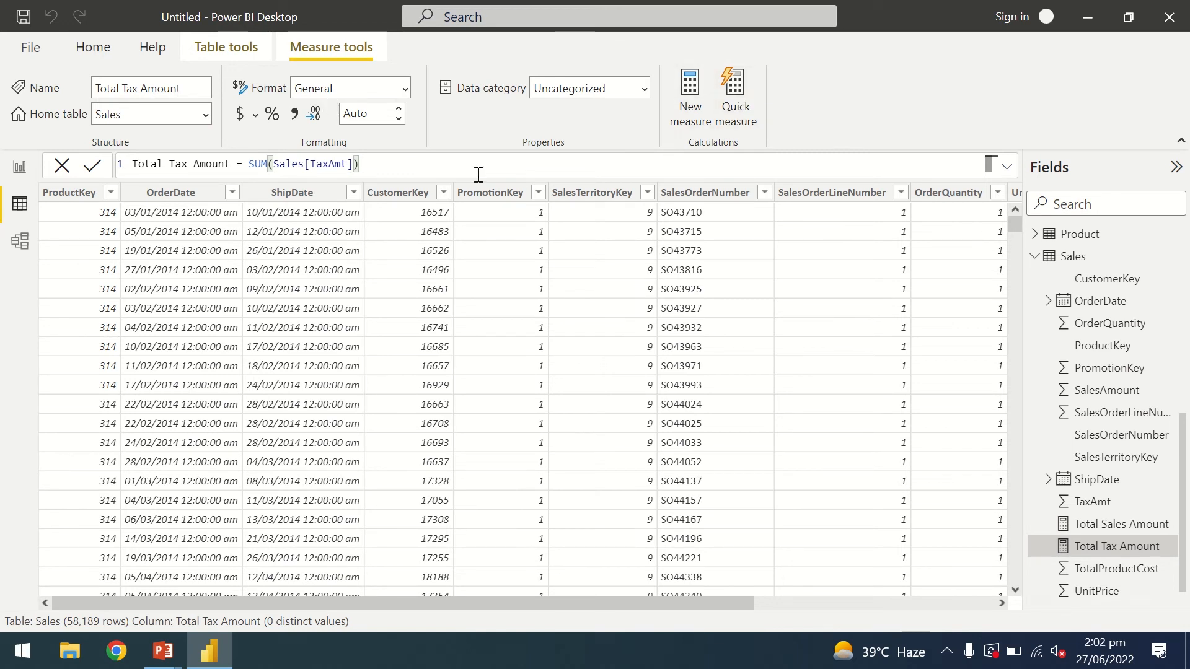
- Start a quick measure that uses the Subtraction calculation from the mathematical operations
{"action": "left_click", "coordinate": [738, 87]}
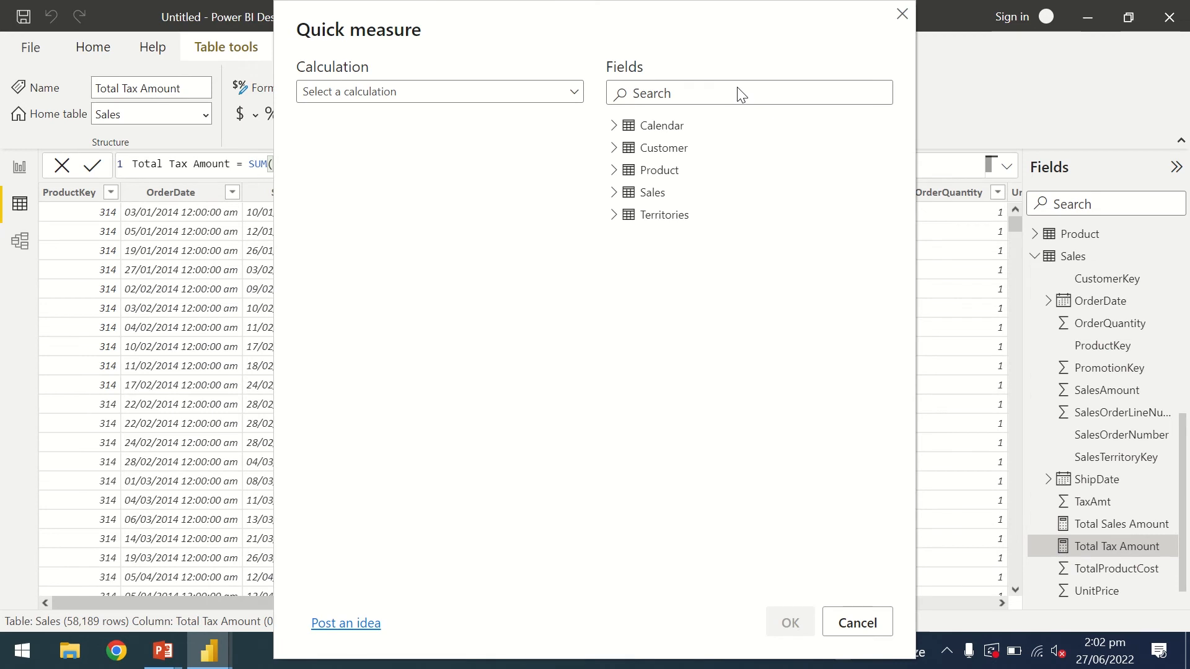
{"action": "left_click", "coordinate": [424, 96]}
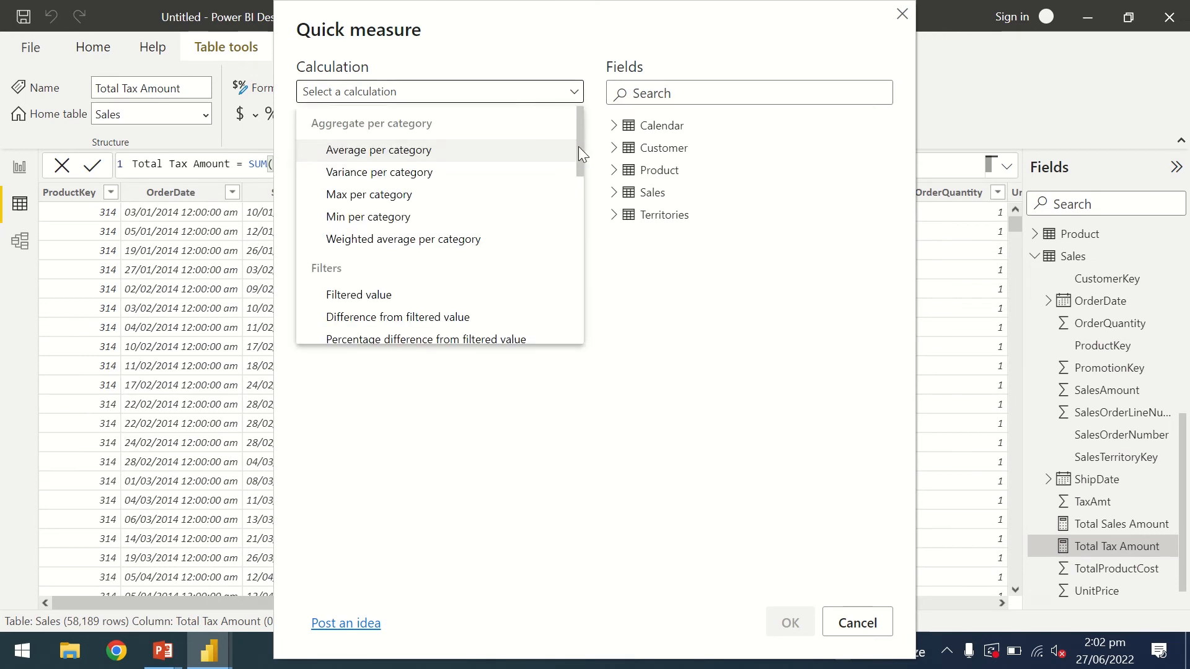
{"action": "left_click_drag", "start_coordinate": [581, 157], "coordinate": [572, 307]}
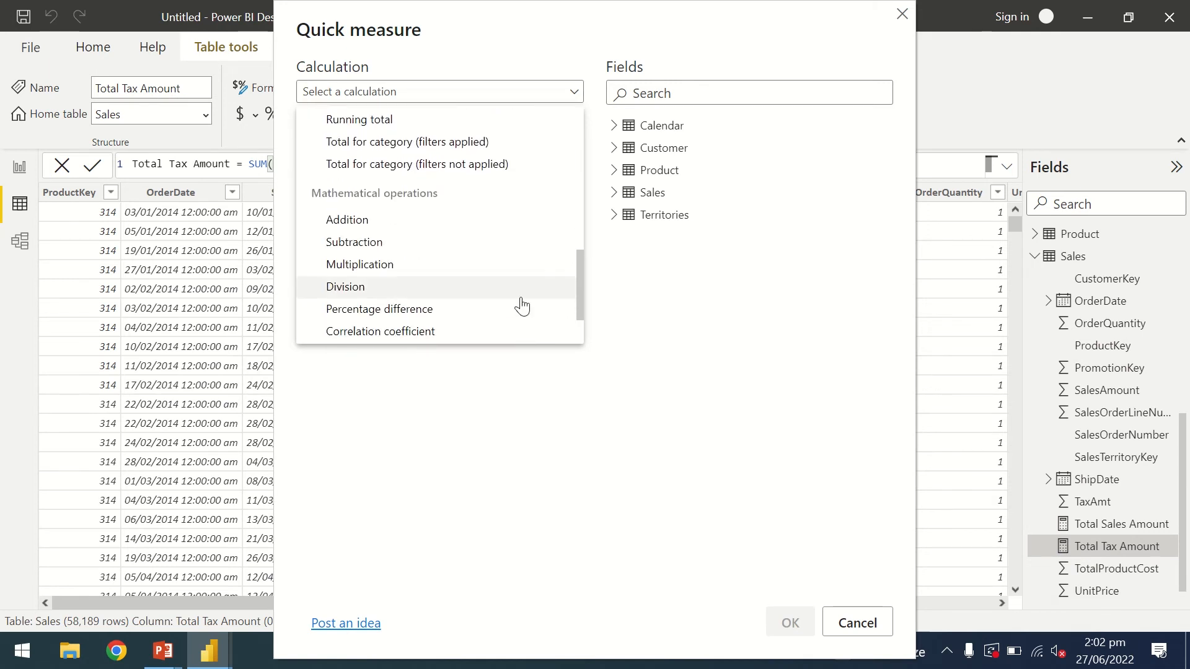
{"action": "left_click", "coordinate": [357, 242]}
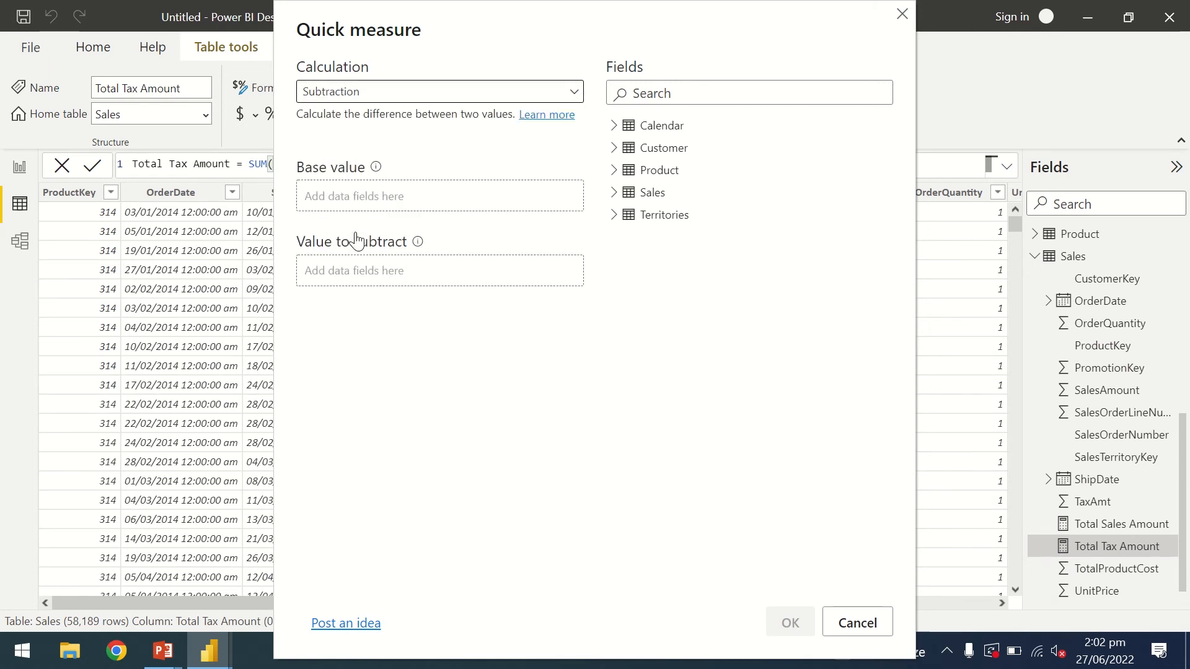
- Use Total Sales Amount as the base value and Total Tax Amount as the value to subtract, and create the quick measure
{"action": "left_click", "coordinate": [426, 203]}
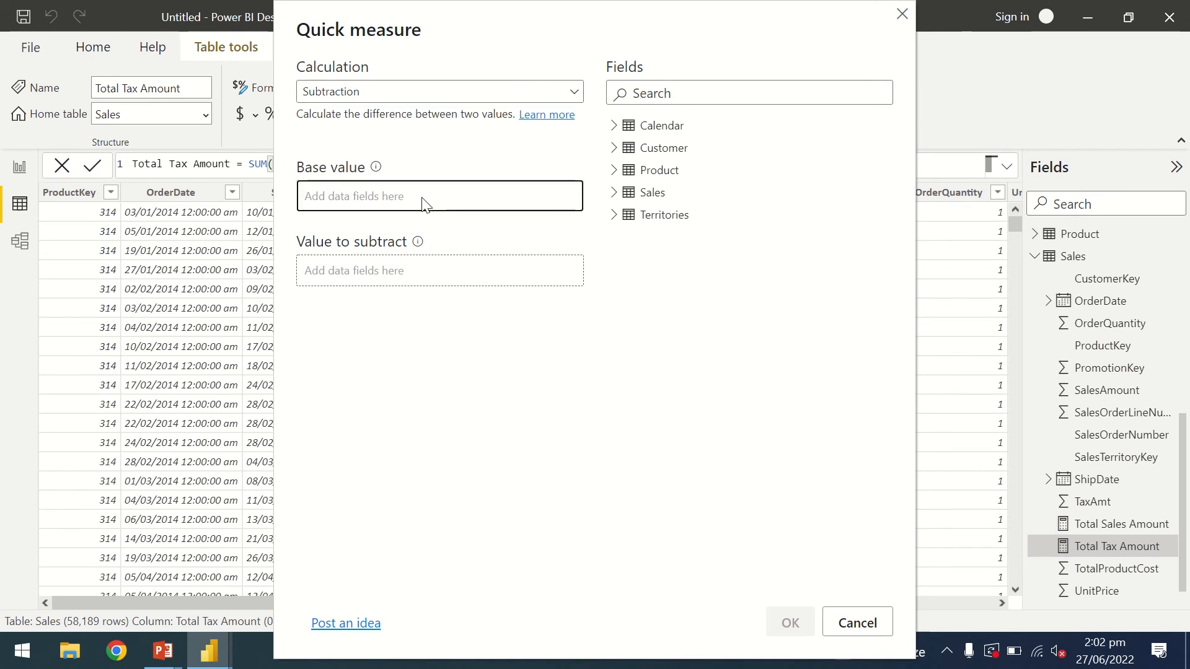
{"action": "left_click", "coordinate": [615, 193]}
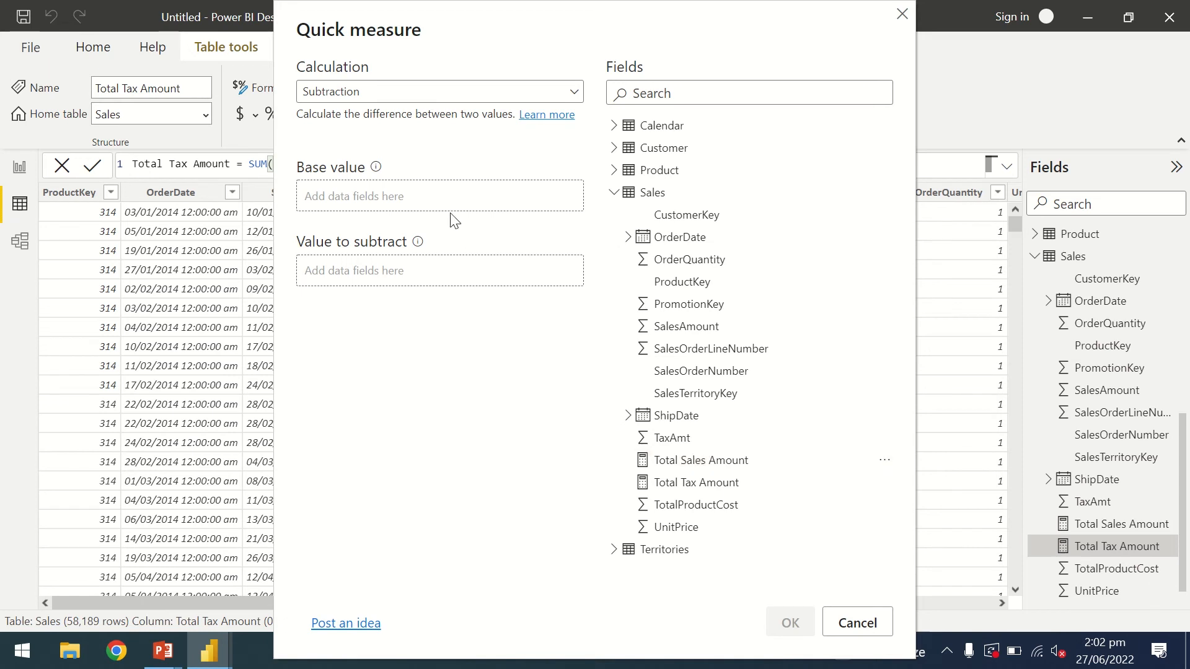
{"action": "left_click", "coordinate": [443, 194]}
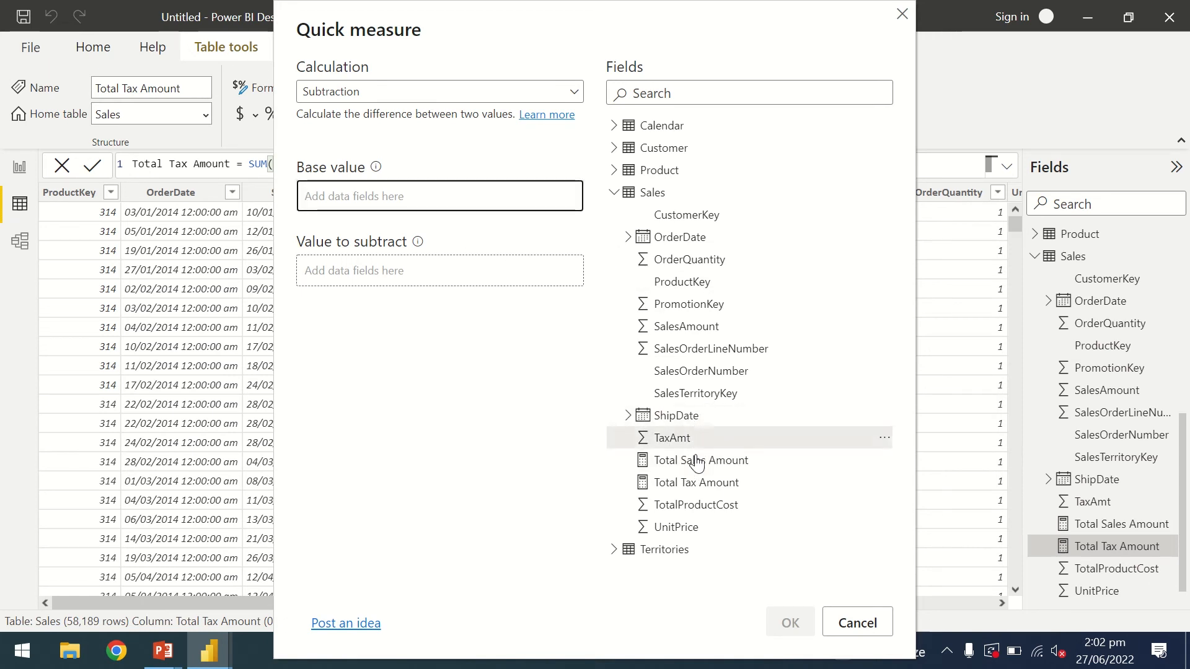
{"action": "left_click_drag", "start_coordinate": [694, 463], "coordinate": [473, 202]}
{"action": "left_click", "coordinate": [454, 278]}
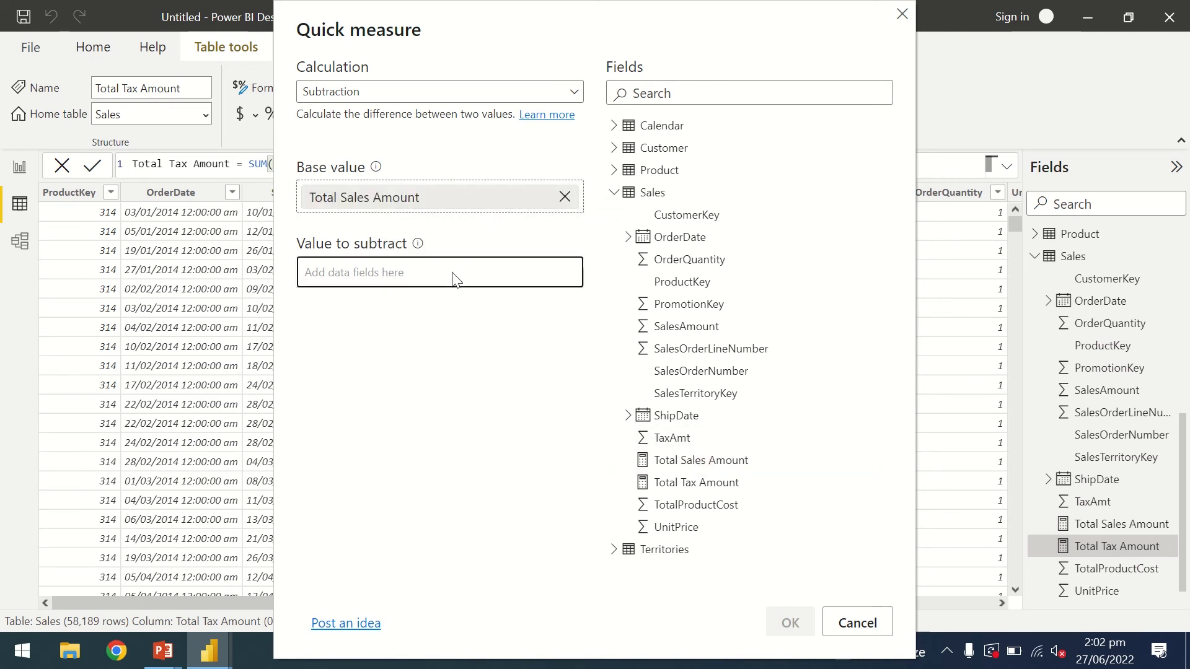
{"action": "left_click_drag", "start_coordinate": [692, 486], "coordinate": [473, 281]}
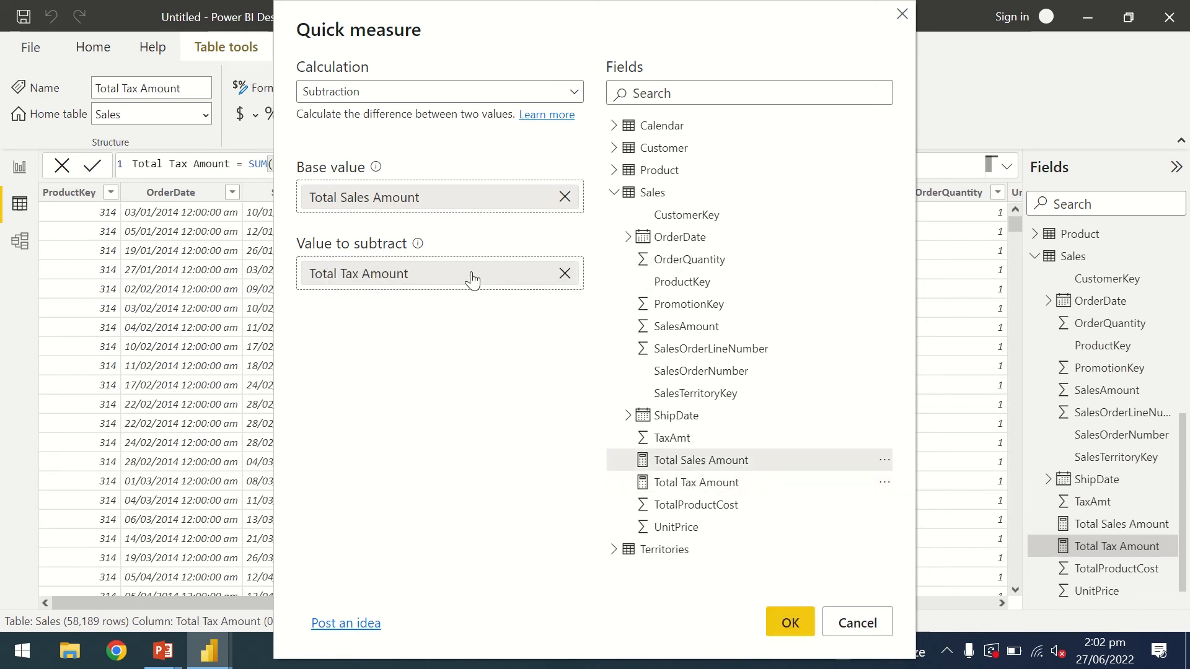
{"action": "left_click", "coordinate": [791, 624]}
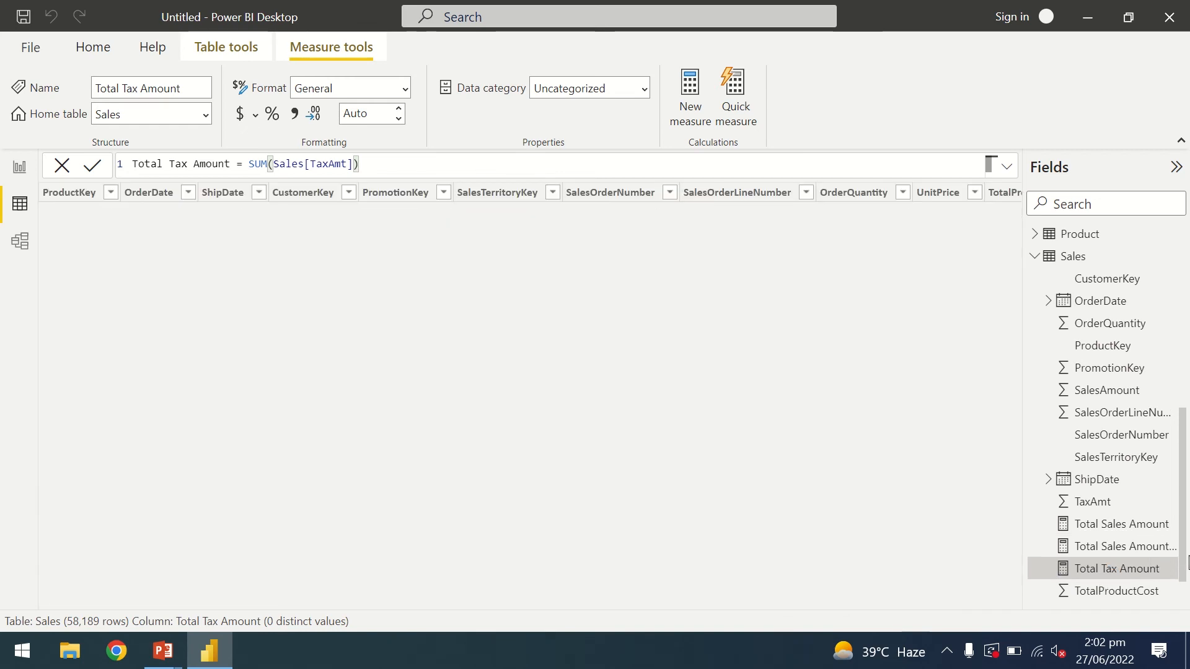
- Select the new subtraction quick measure in the Sales table to show its DAX formula
{"action": "left_click_drag", "start_coordinate": [1184, 554], "coordinate": [1185, 576]}
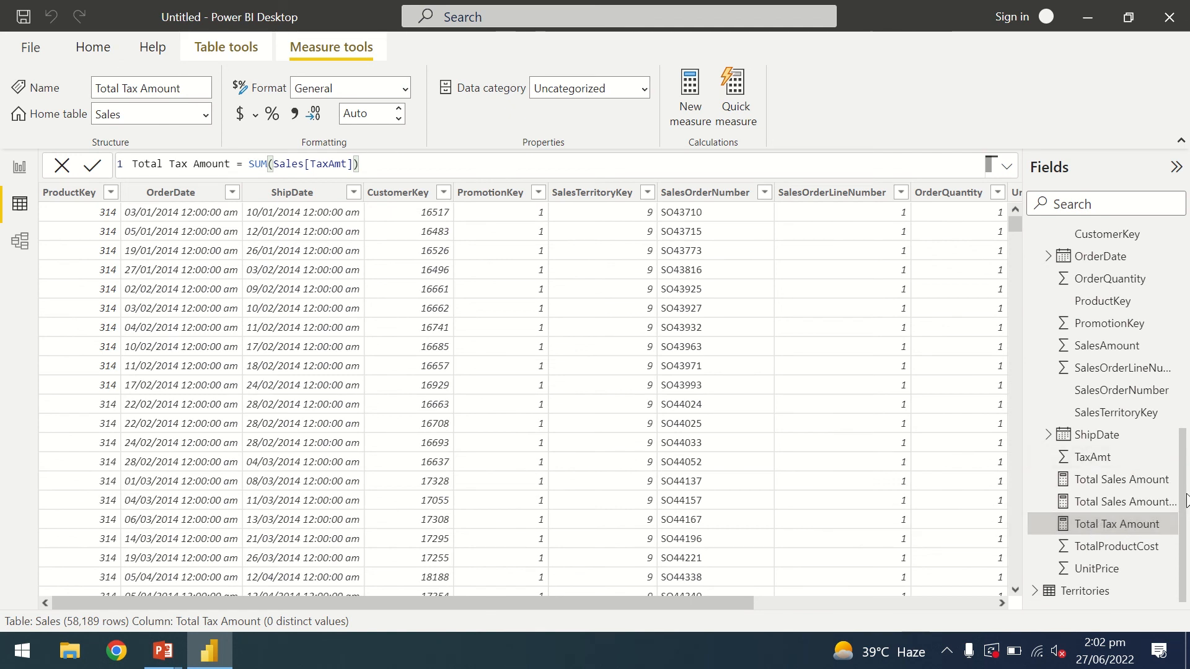
{"action": "left_click_drag", "start_coordinate": [1184, 490], "coordinate": [1184, 545]}
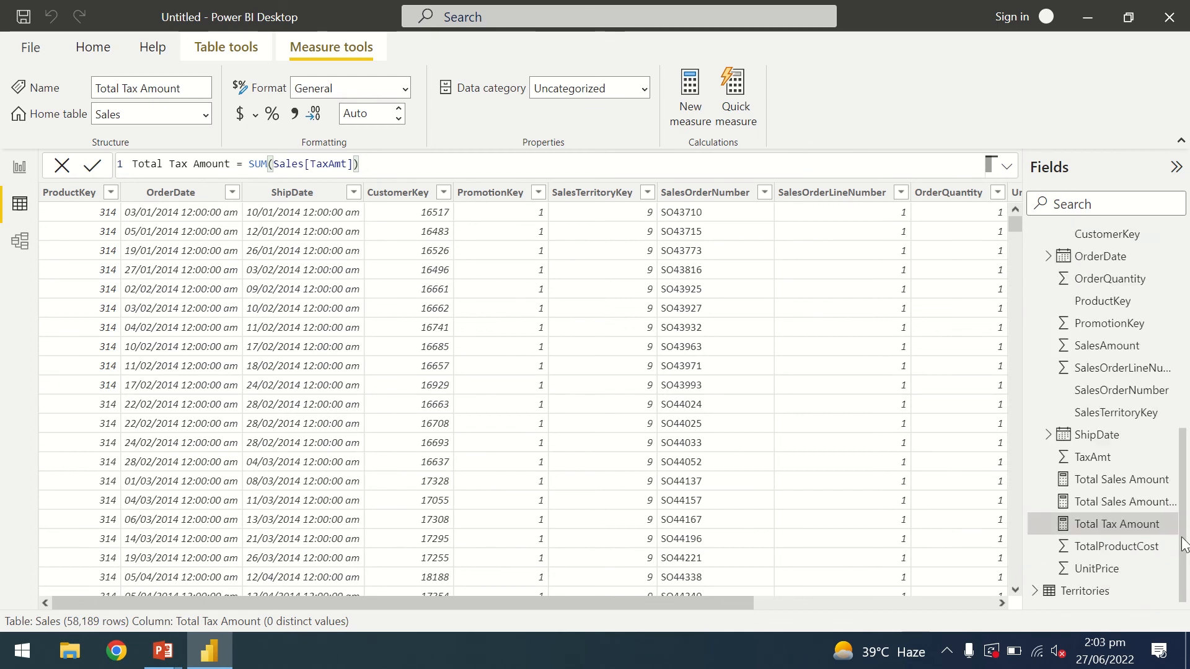
{"action": "left_click", "coordinate": [1113, 506]}
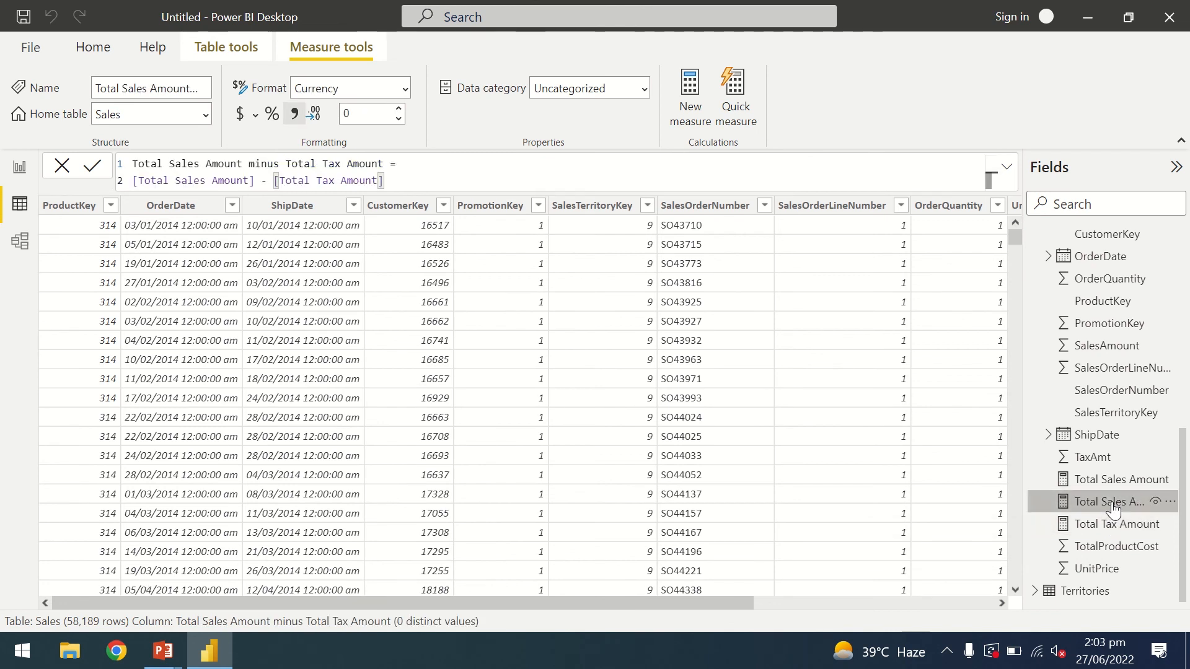